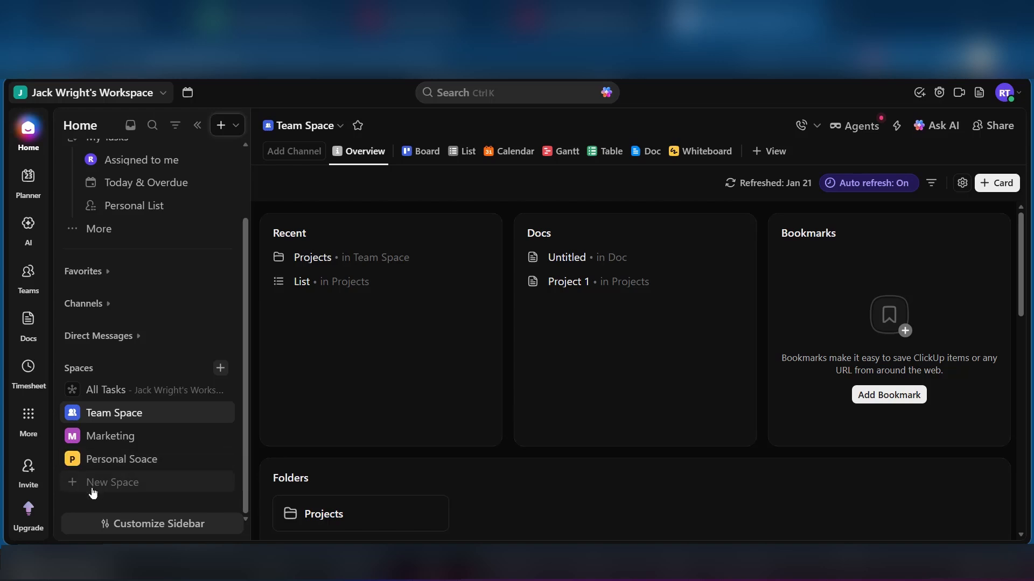
Step: Start a new space named Content Production, keeping the default permission, and continue to its workflow setup
{"action": "left_click", "coordinate": [81, 369]}
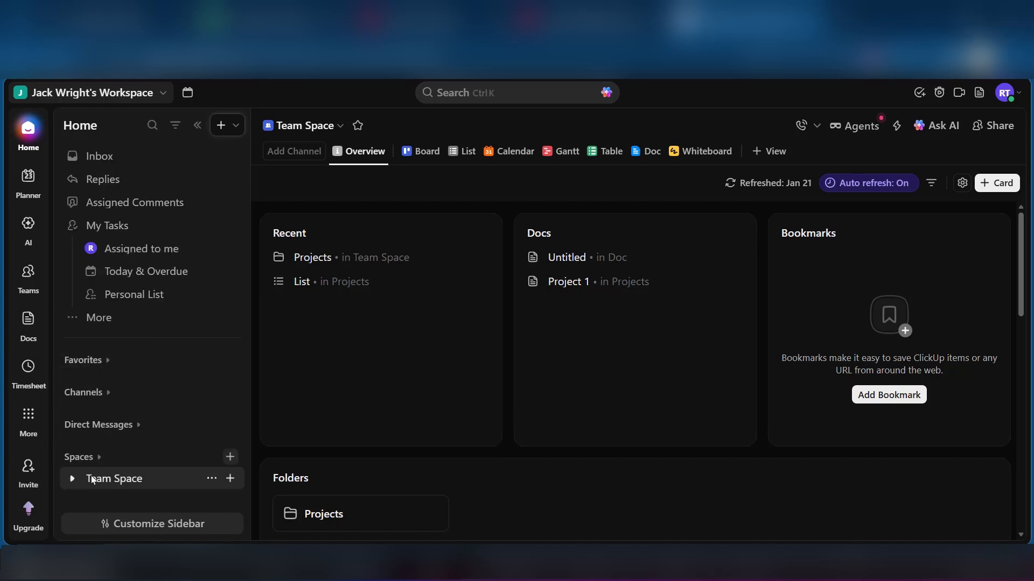
{"action": "left_click", "coordinate": [105, 461]}
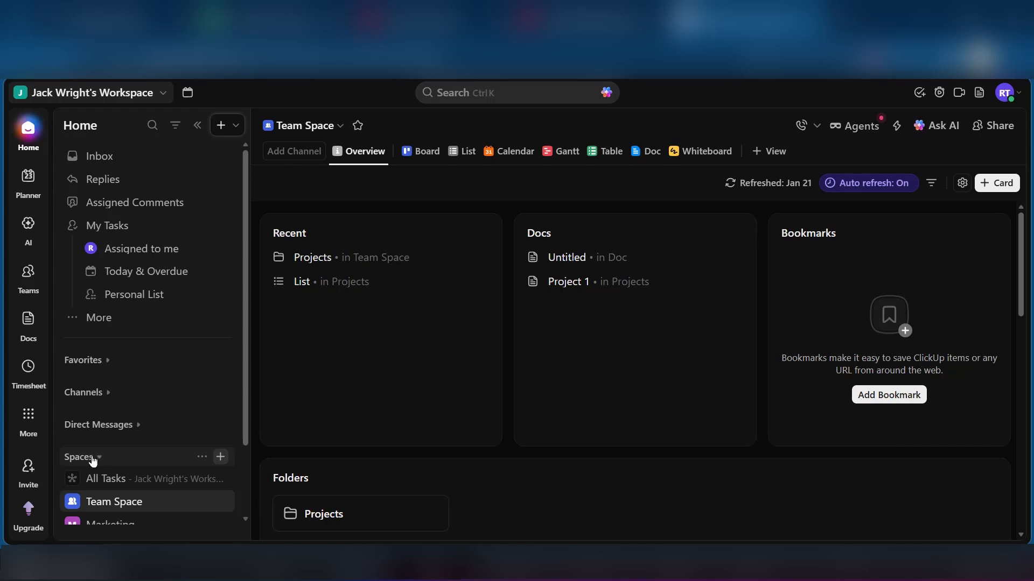
{"action": "scroll", "coordinate": [113, 458], "scroll_direction": "down", "scroll_amount": 2}
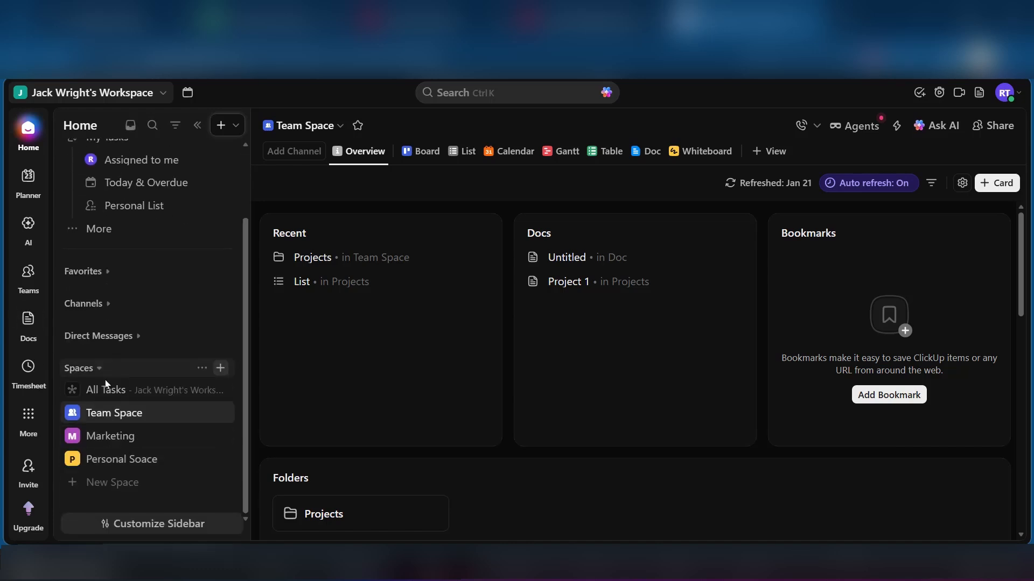
{"action": "left_click", "coordinate": [70, 485]}
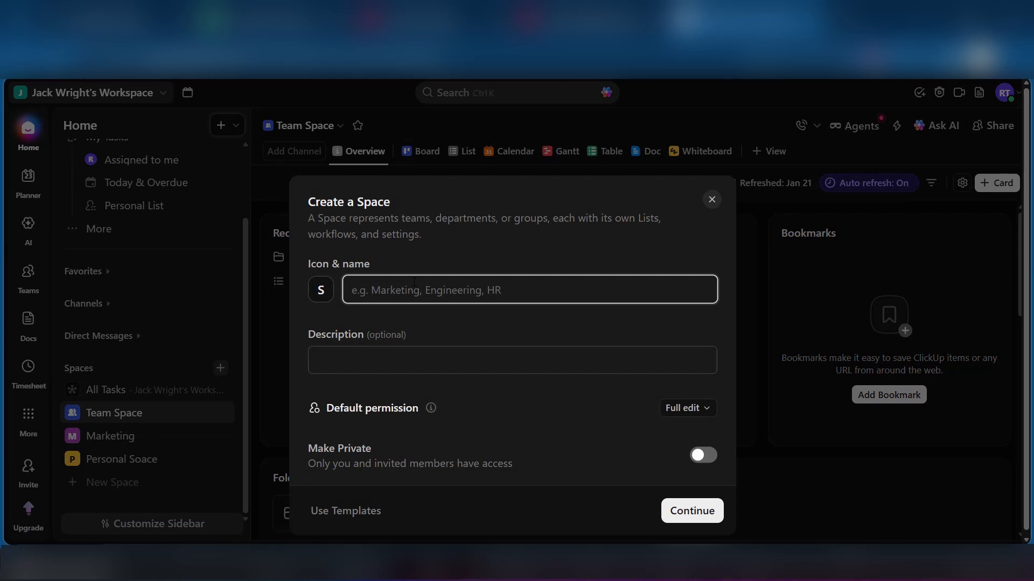
{"action": "type", "text": "Content Production"}
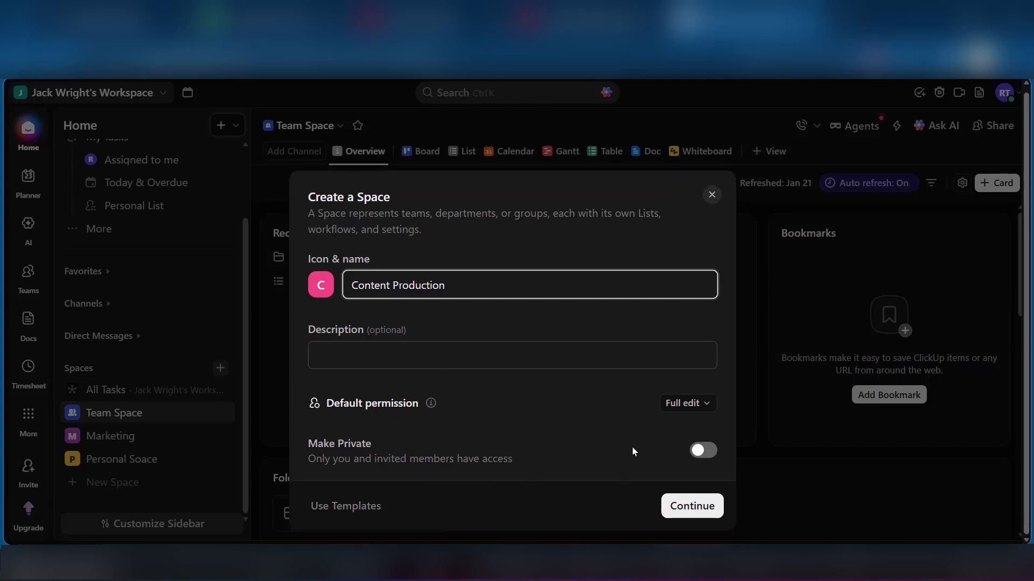
{"action": "left_click", "coordinate": [674, 469]}
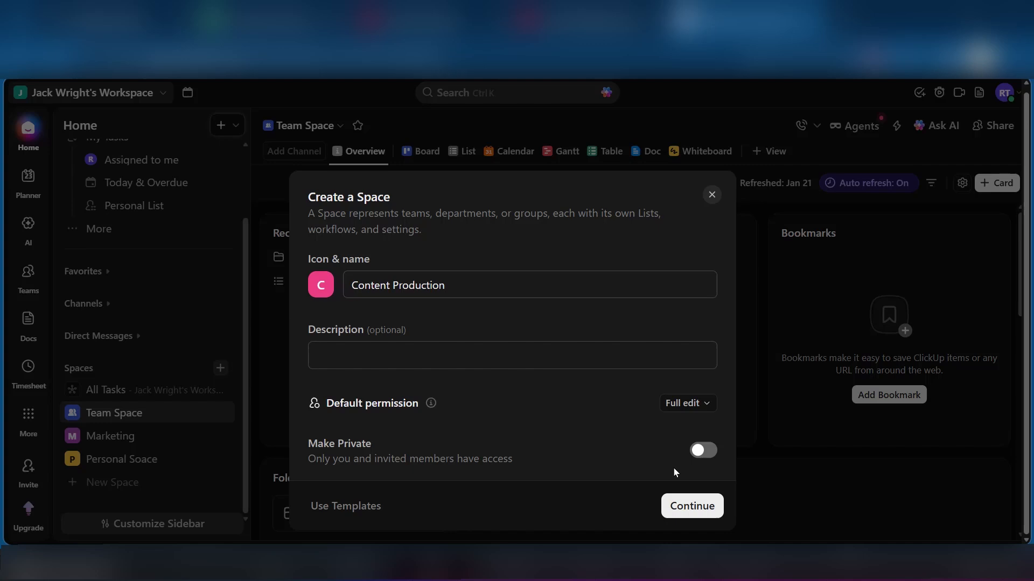
{"action": "left_click", "coordinate": [699, 510]}
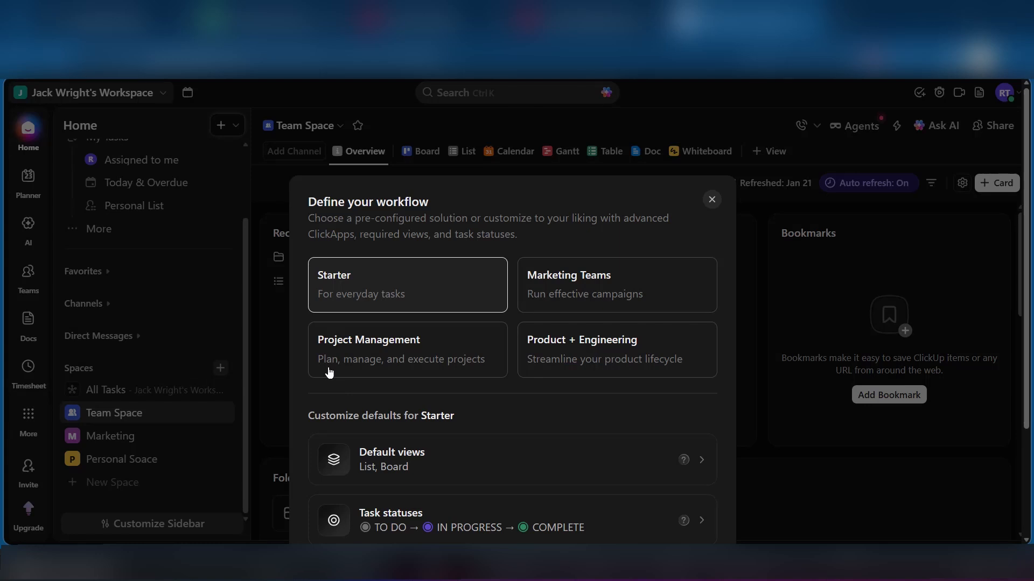
Step: Choose the Project Management workflow for the new space and create the space
{"action": "left_click", "coordinate": [421, 358]}
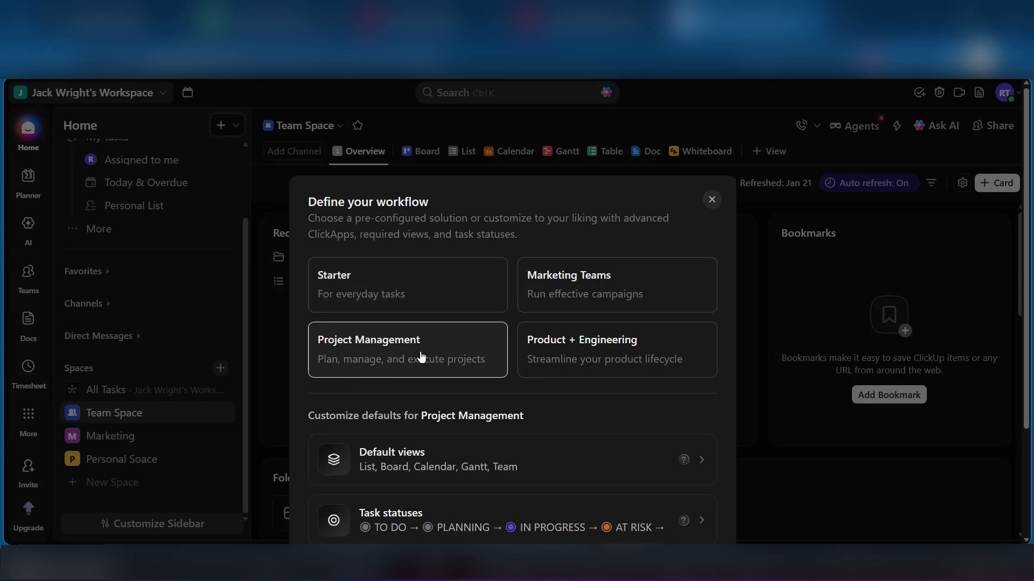
{"action": "scroll", "coordinate": [457, 384], "scroll_direction": "down", "scroll_amount": 2}
{"action": "scroll", "coordinate": [458, 394], "scroll_direction": "down", "scroll_amount": 1}
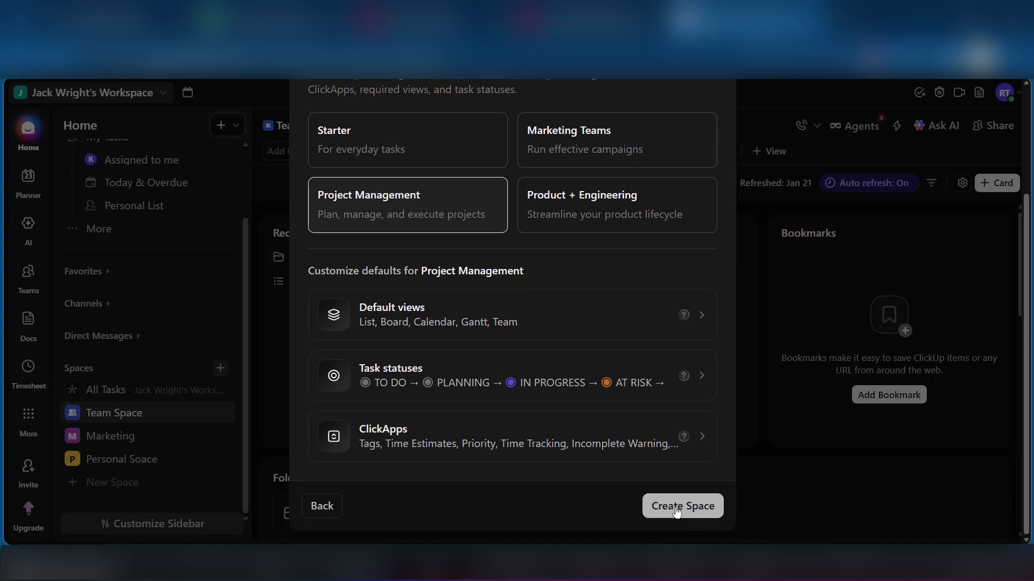
{"action": "left_click", "coordinate": [676, 507]}
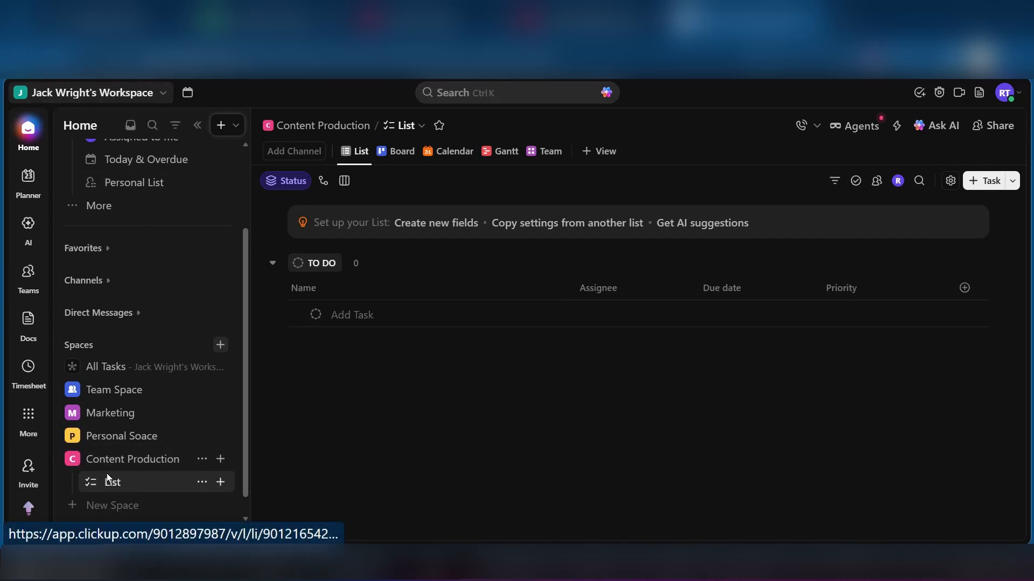
Step: Create a folder named 2026 with the description "This Year" in the Content Production space
{"action": "left_click", "coordinate": [221, 459]}
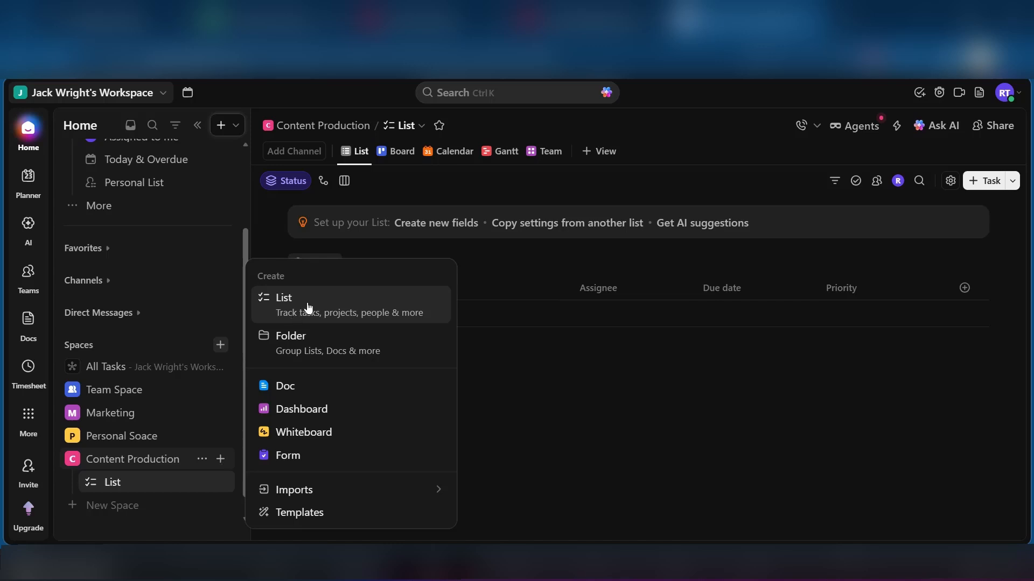
{"action": "left_click", "coordinate": [325, 351]}
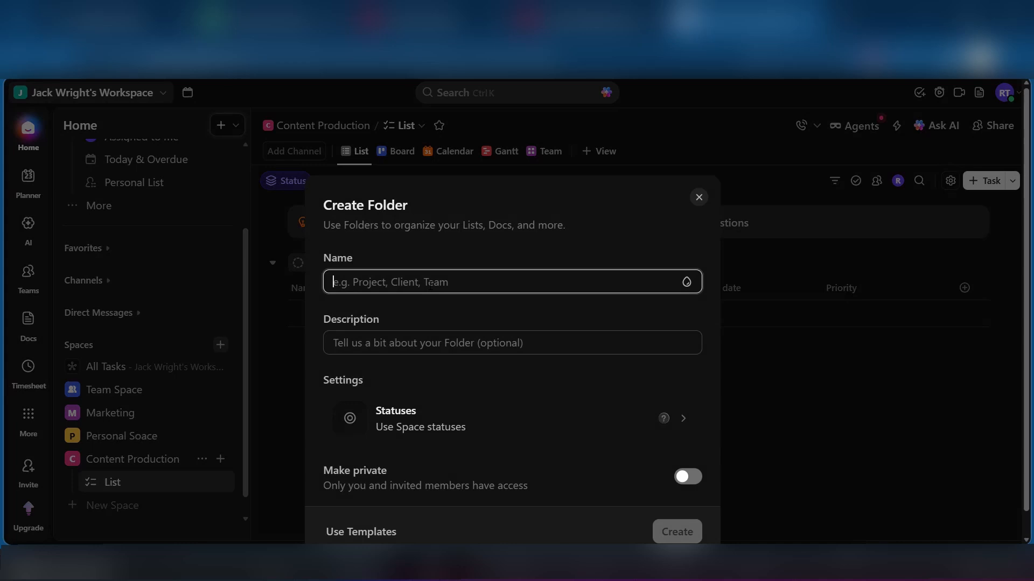
{"action": "type", "text": "@"}
{"action": "type", "text": "0"}
{"action": "key", "text": "BackSpace"}
{"action": "key", "text": "BackSpace"}
{"action": "type", "text": "2026"}
{"action": "left_click", "coordinate": [427, 347]}
{"action": "type", "text": "This Year"}
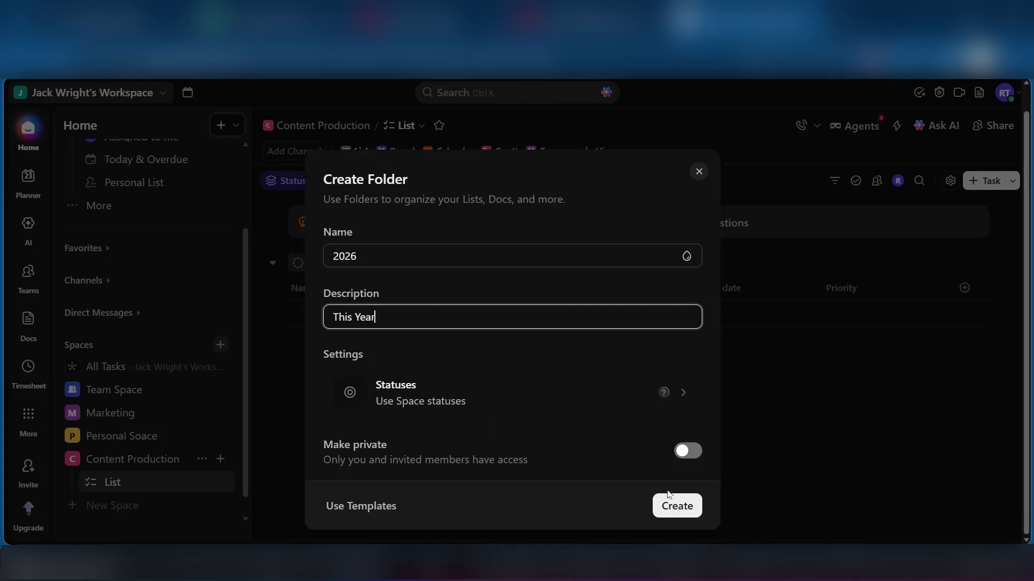
{"action": "left_click", "coordinate": [679, 502]}
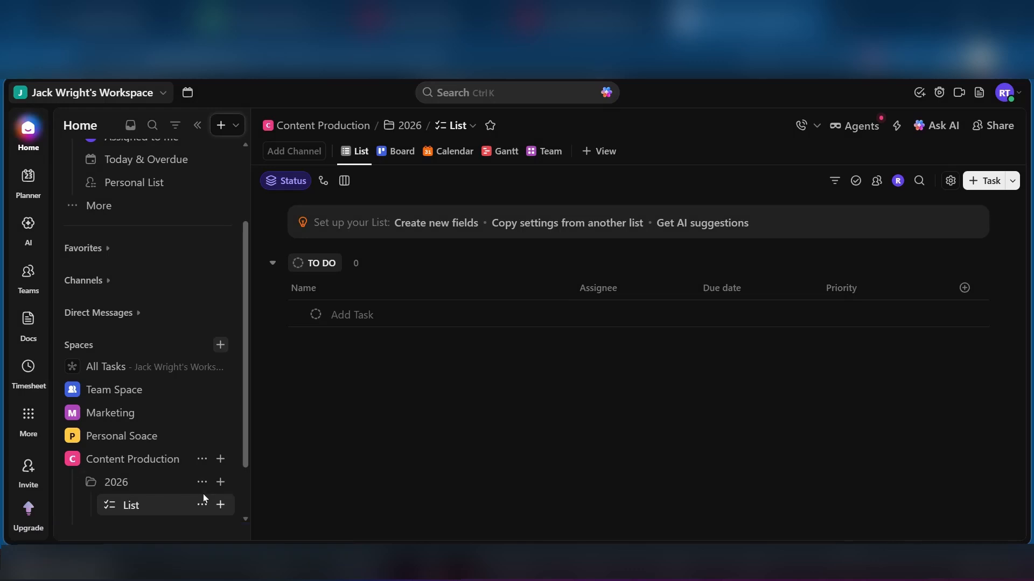
Step: Create a list named YouTube in the 2026 folder and apply all the AI-suggested list settings
{"action": "scroll", "coordinate": [203, 493], "scroll_direction": "down", "scroll_amount": 2}
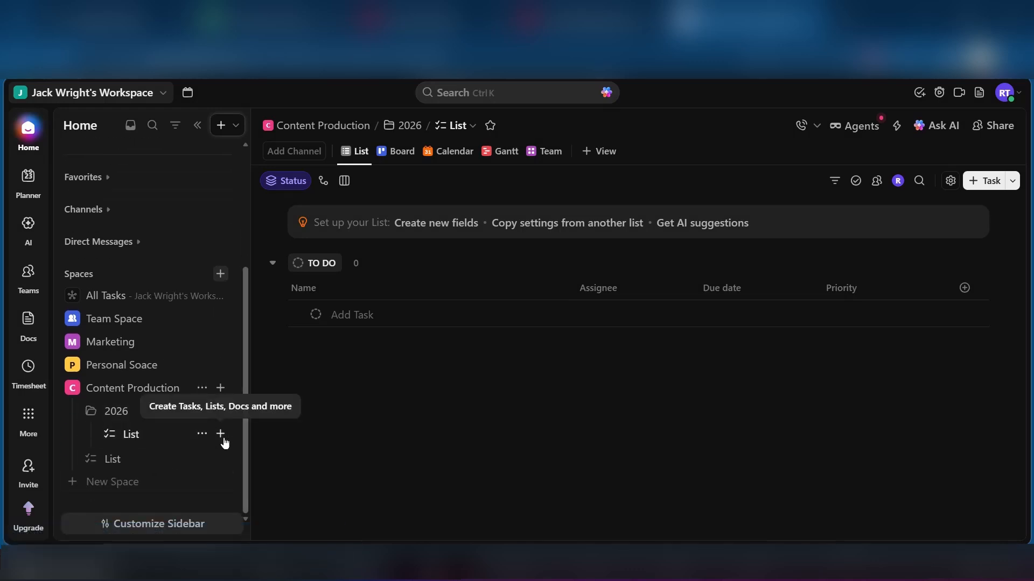
{"action": "left_click", "coordinate": [222, 436]}
{"action": "left_click", "coordinate": [316, 357]}
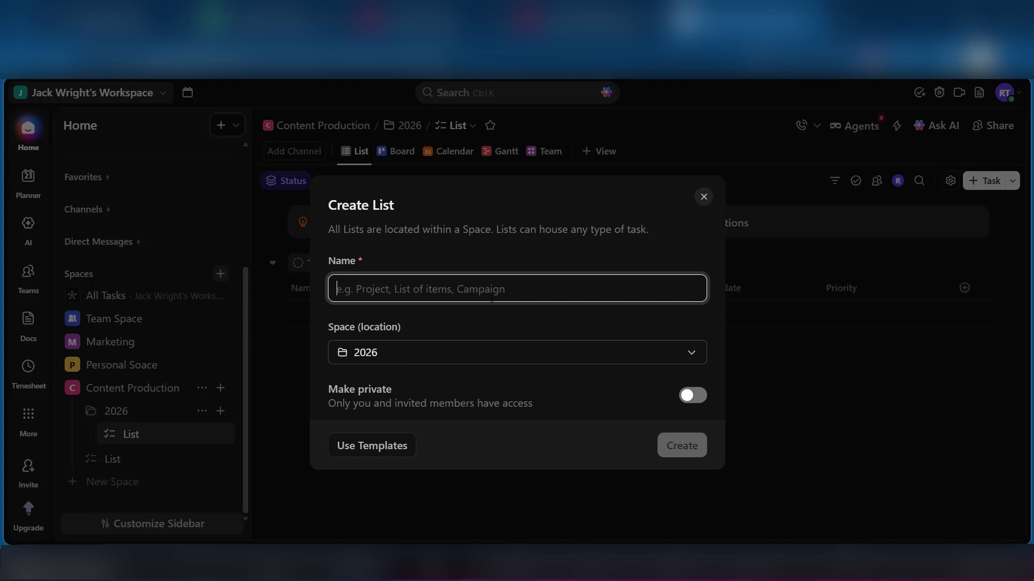
{"action": "type", "text": "YouTube"}
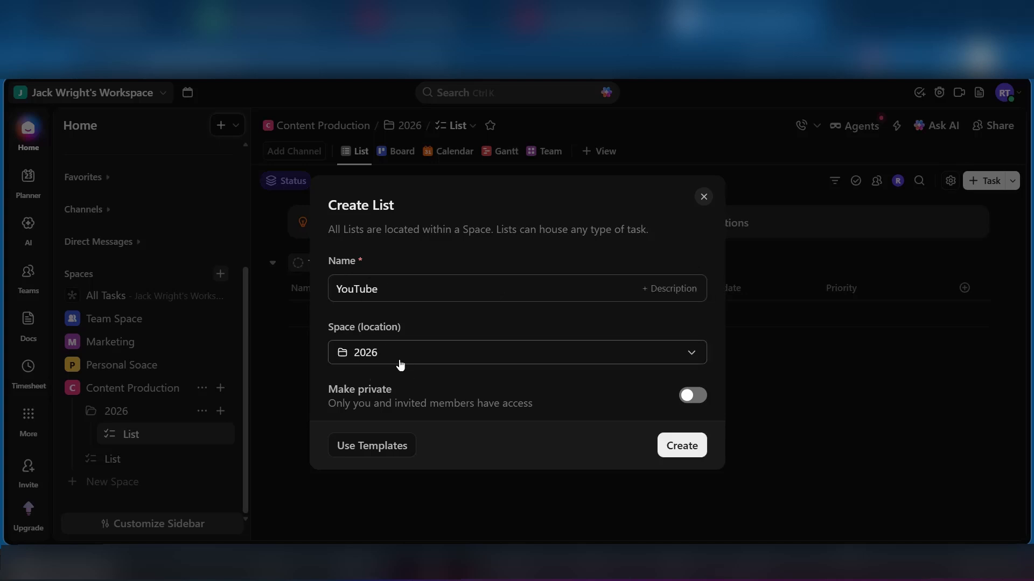
{"action": "left_click", "coordinate": [682, 445]}
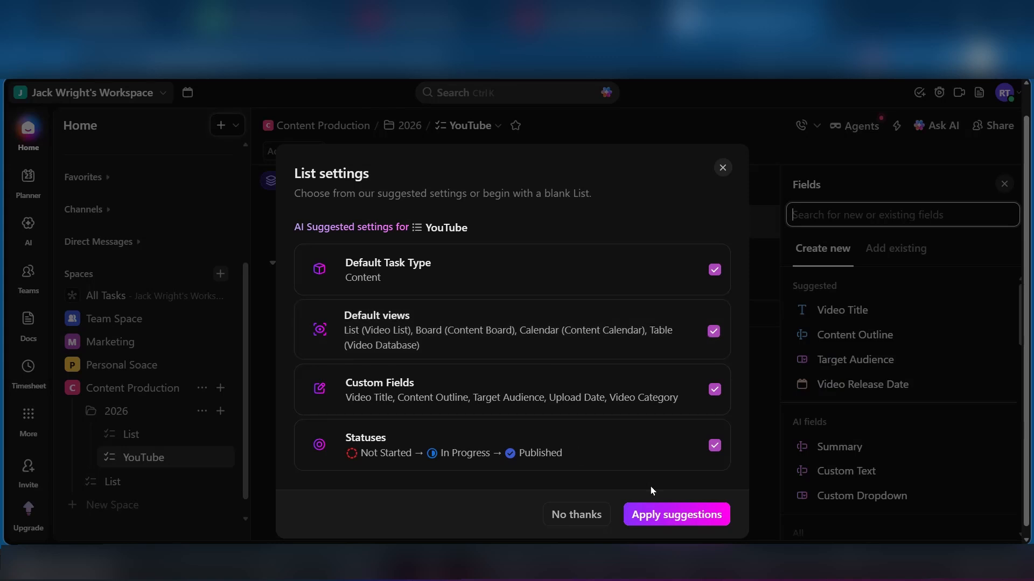
{"action": "left_click", "coordinate": [667, 523]}
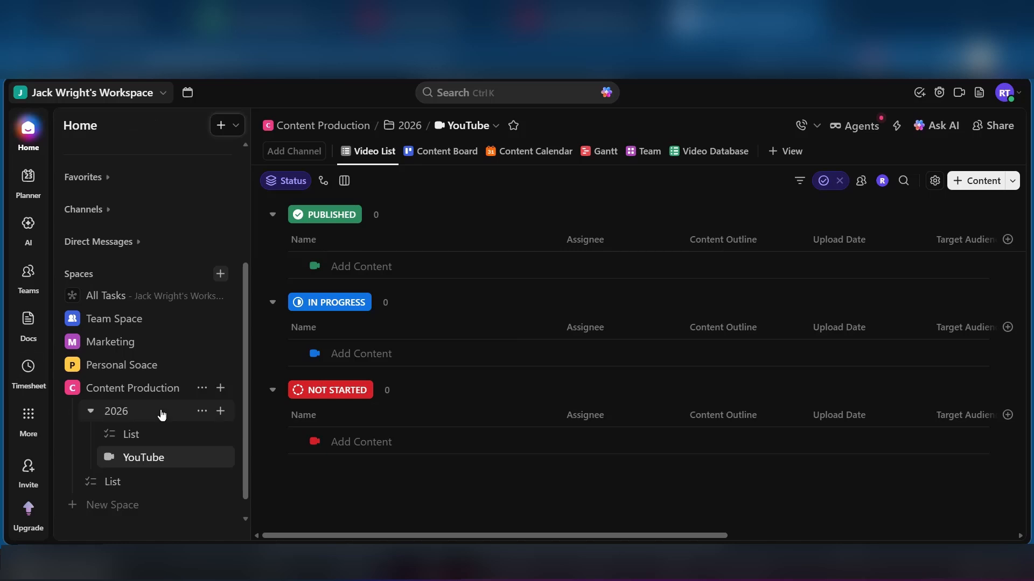
Step: Add a list named Instagram to the 2026 folder and compare it with the YouTube list
{"action": "left_click", "coordinate": [221, 457]}
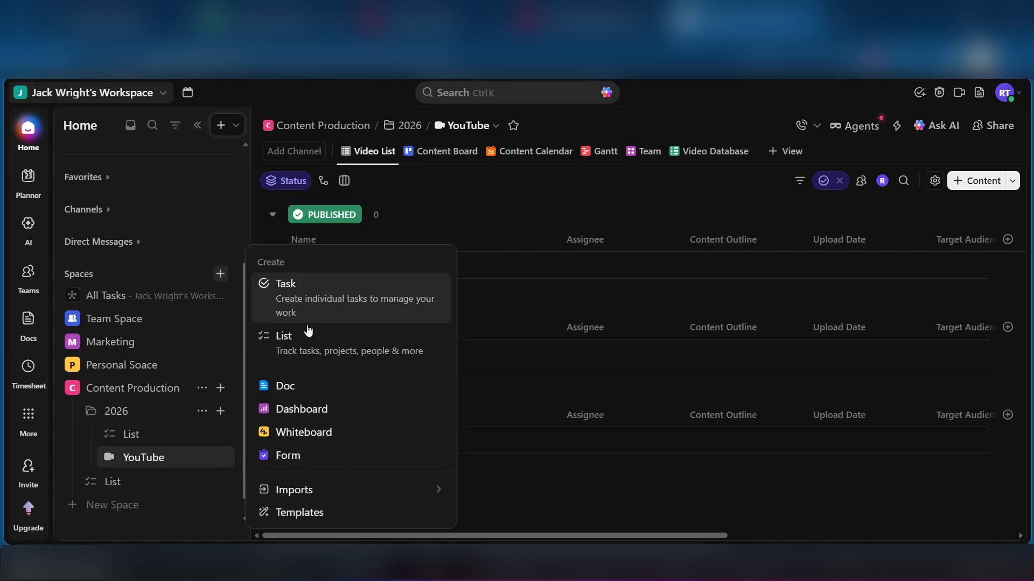
{"action": "left_click", "coordinate": [311, 343]}
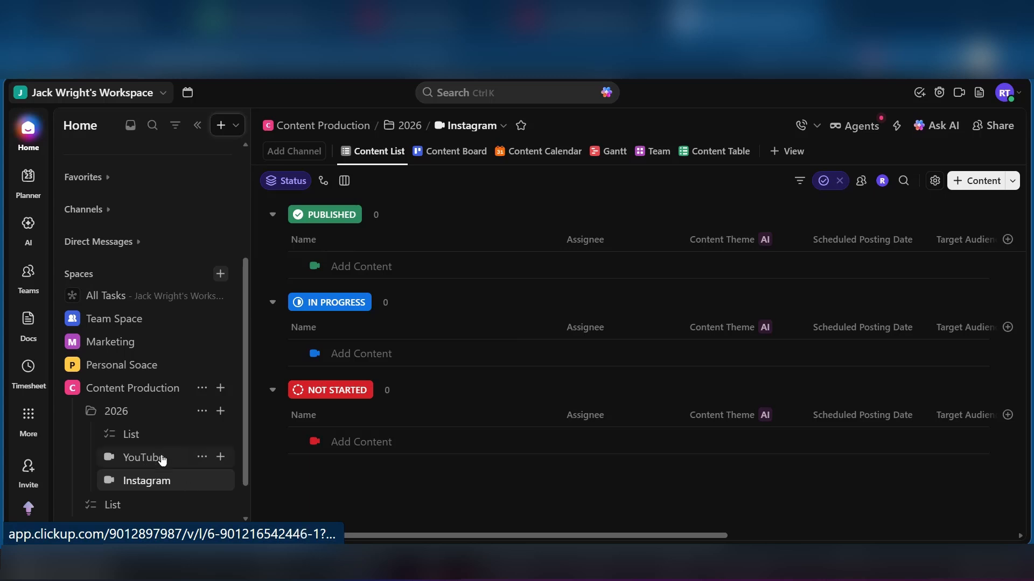
{"action": "left_click", "coordinate": [144, 461]}
{"action": "left_click", "coordinate": [159, 483]}
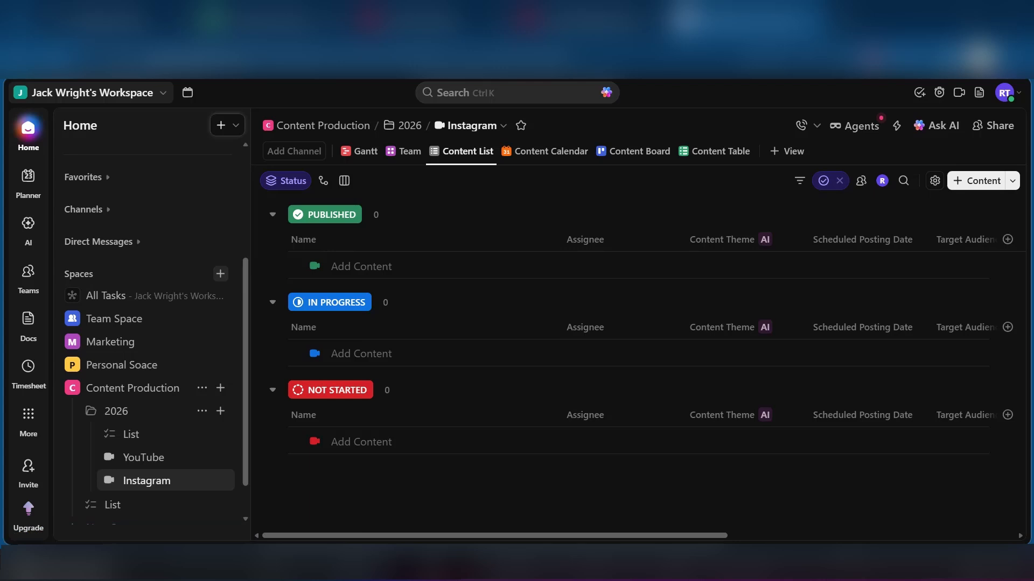
Step: Rename the Published status in the YouTube list to Completed
{"action": "left_click", "coordinate": [164, 461]}
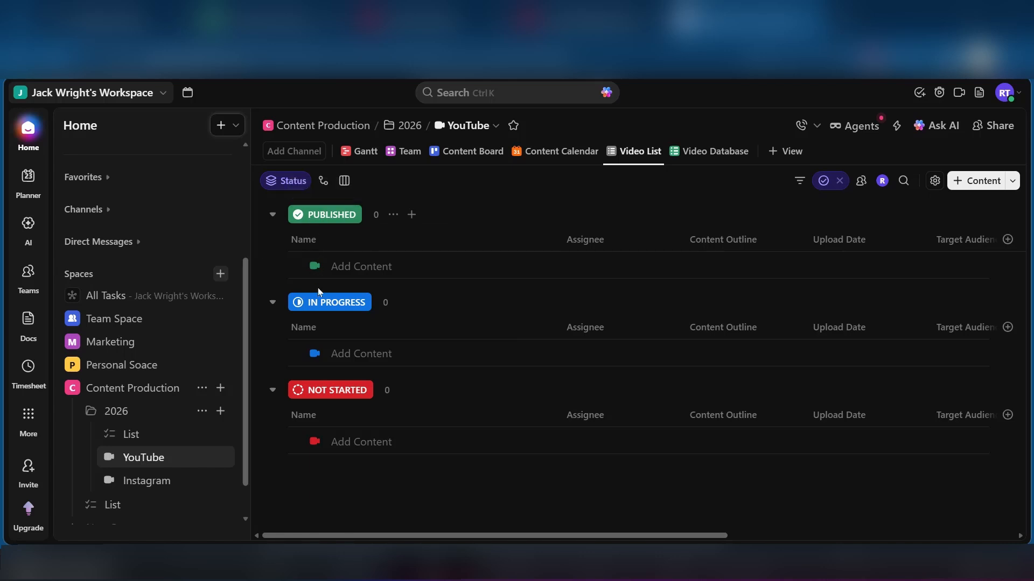
{"action": "left_click", "coordinate": [323, 214]}
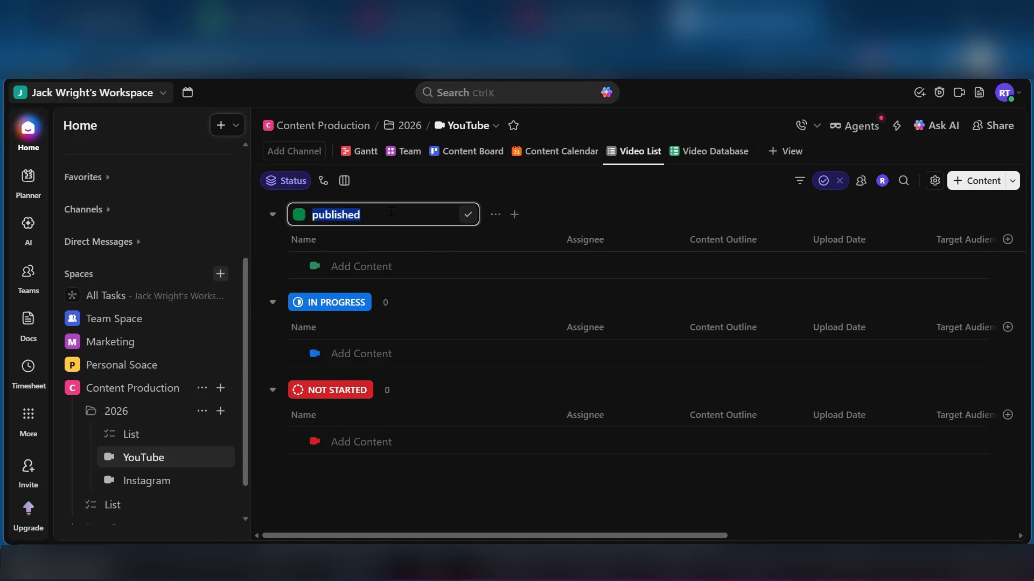
{"action": "type", "text": "C"}
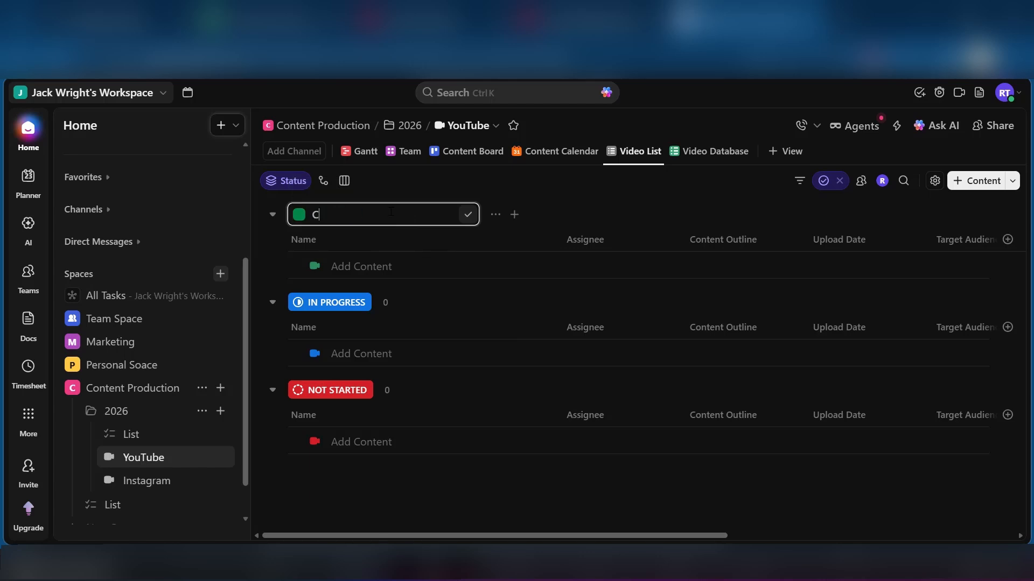
{"action": "type", "text": "ompleted"}
{"action": "key", "text": "Return"}
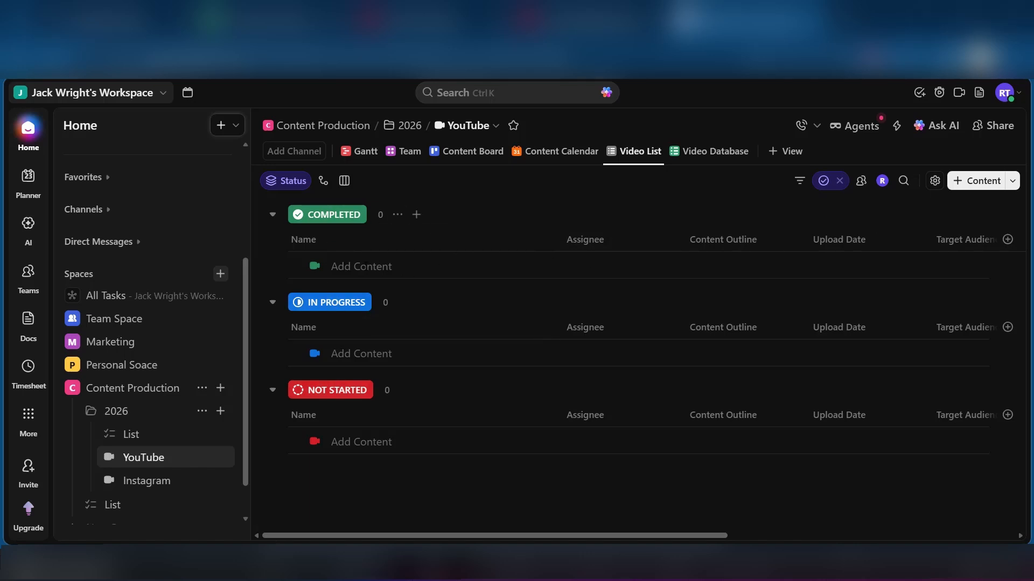
{"action": "left_click", "coordinate": [349, 269]}
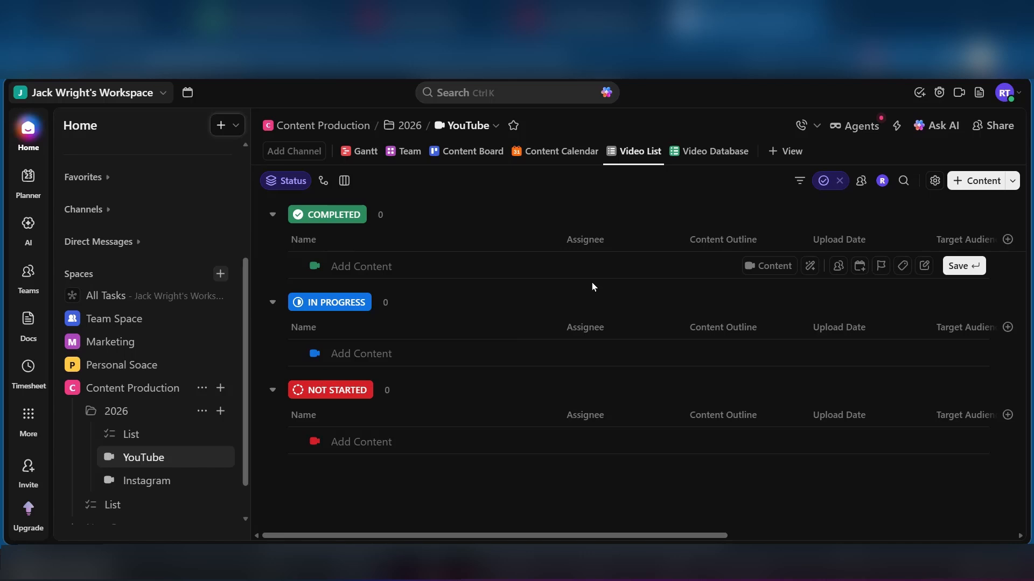
Step: Look through the YouTube list's Content Calendar for March 2026
{"action": "left_click", "coordinate": [582, 155]}
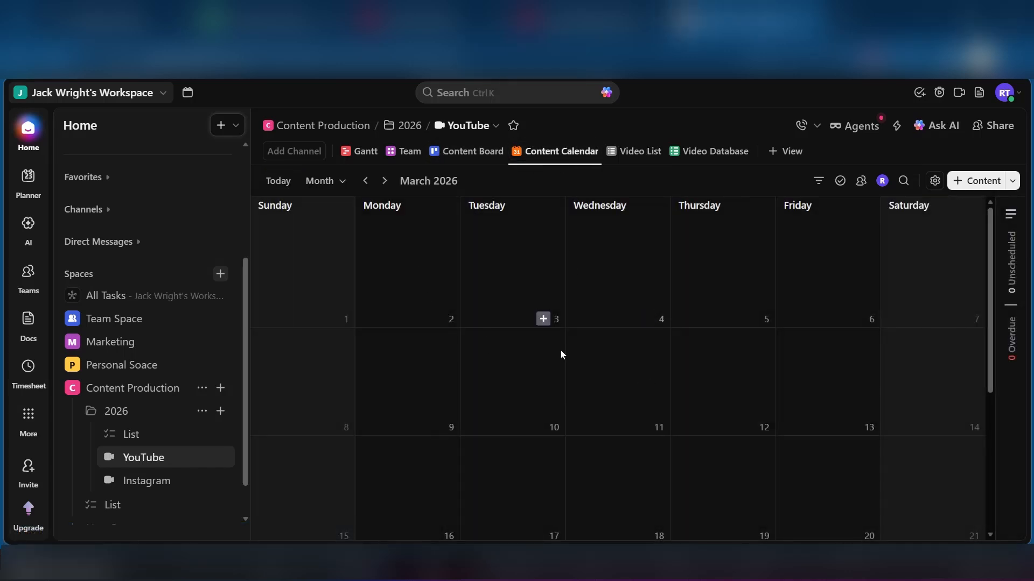
{"action": "scroll", "coordinate": [670, 335], "scroll_direction": "down", "scroll_amount": 5}
{"action": "scroll", "coordinate": [670, 335], "scroll_direction": "up", "scroll_amount": 4}
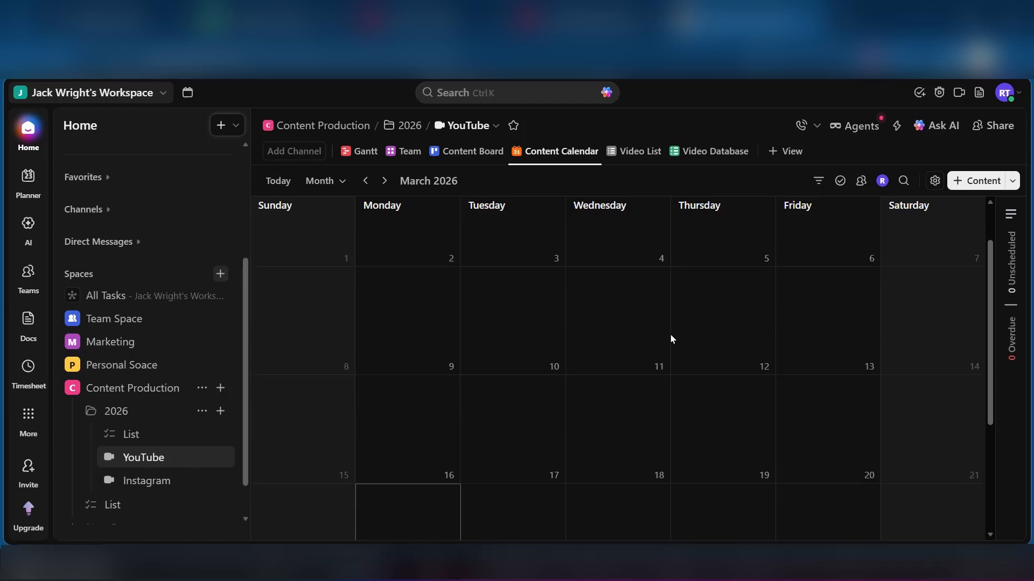
{"action": "key", "text": "ctrl+minus"}
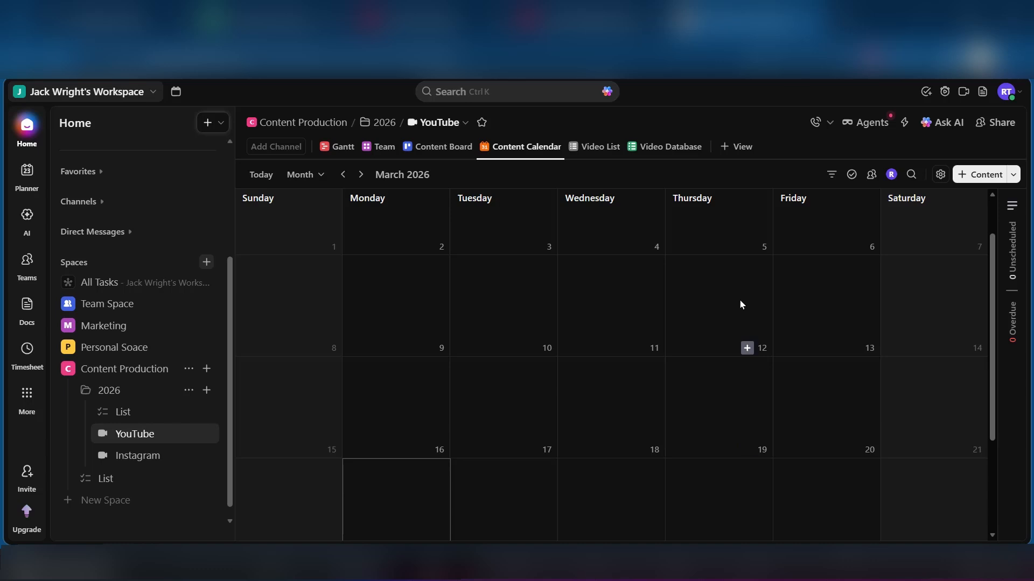
Step: Look through the available view types and add a Board – Kanban view to the YouTube list
{"action": "left_click", "coordinate": [726, 150]}
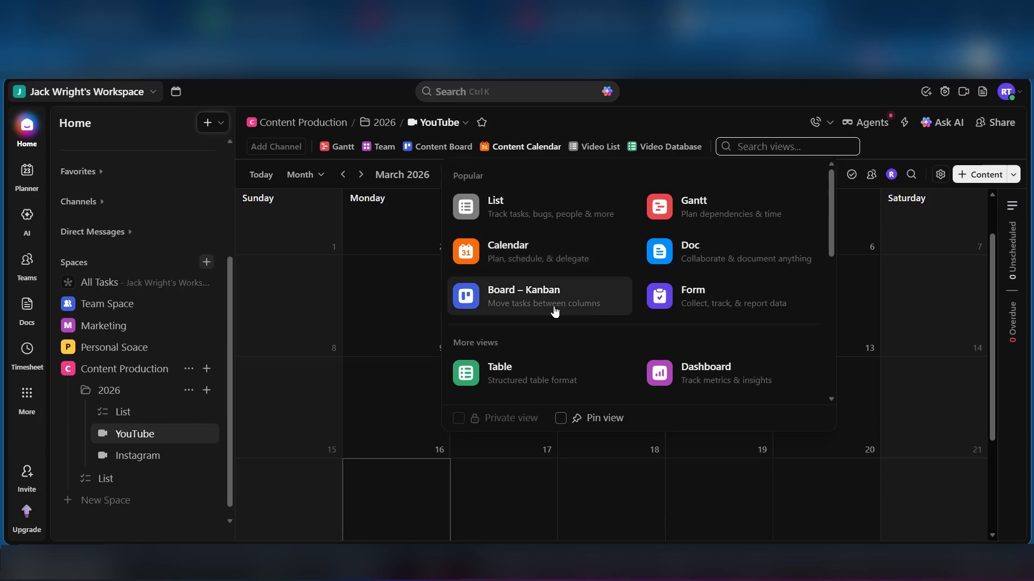
{"action": "scroll", "coordinate": [662, 270], "scroll_direction": "down", "scroll_amount": 5}
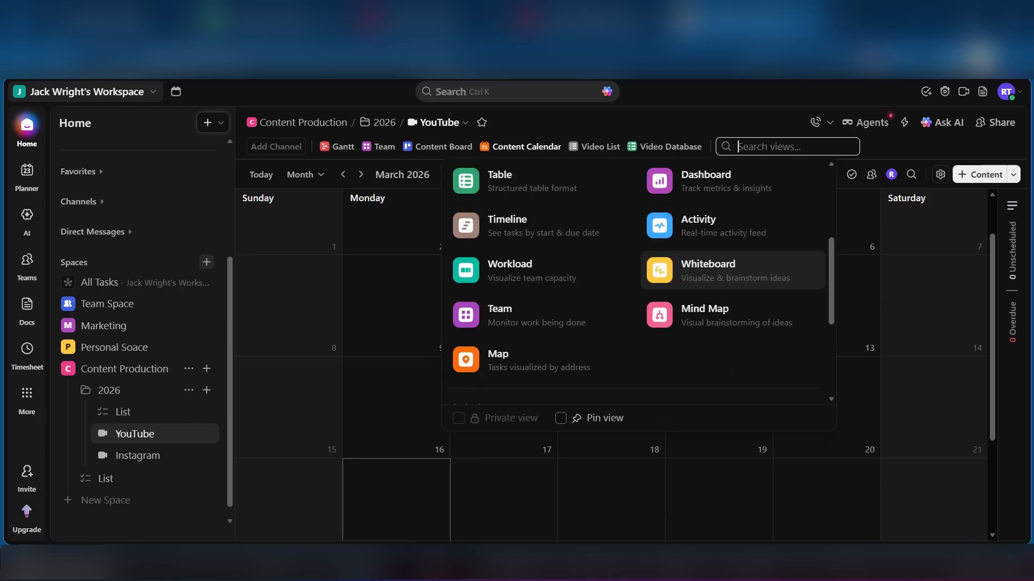
{"action": "scroll", "coordinate": [699, 323], "scroll_direction": "up", "scroll_amount": 1}
{"action": "scroll", "coordinate": [708, 335], "scroll_direction": "up", "scroll_amount": 4}
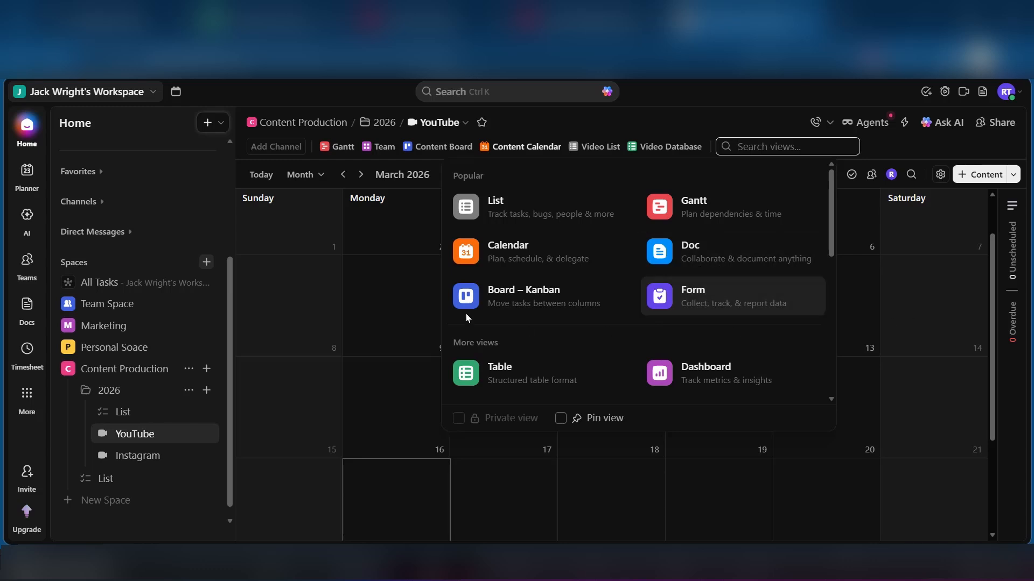
{"action": "scroll", "coordinate": [516, 300], "scroll_direction": "down", "scroll_amount": 2}
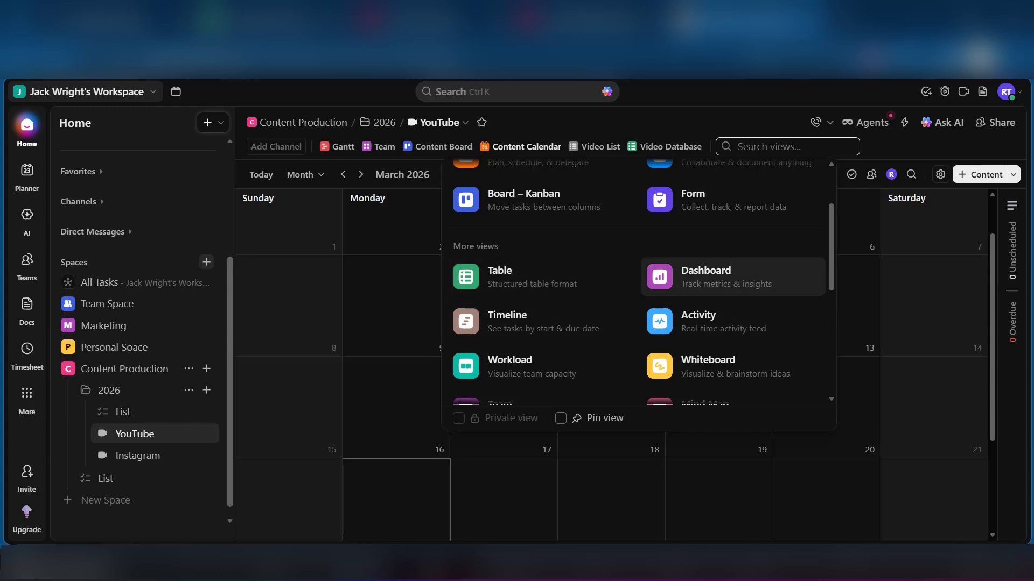
{"action": "left_click", "coordinate": [534, 203]}
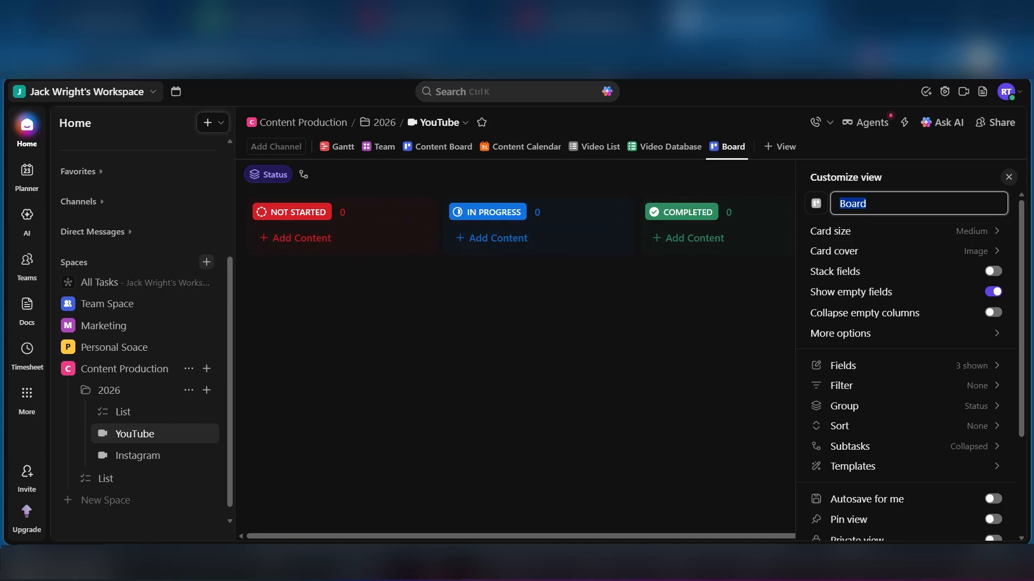
Step: Open the Instagram list and look through its Content List, Content Calendar and Content Board views
{"action": "left_click", "coordinate": [111, 459]}
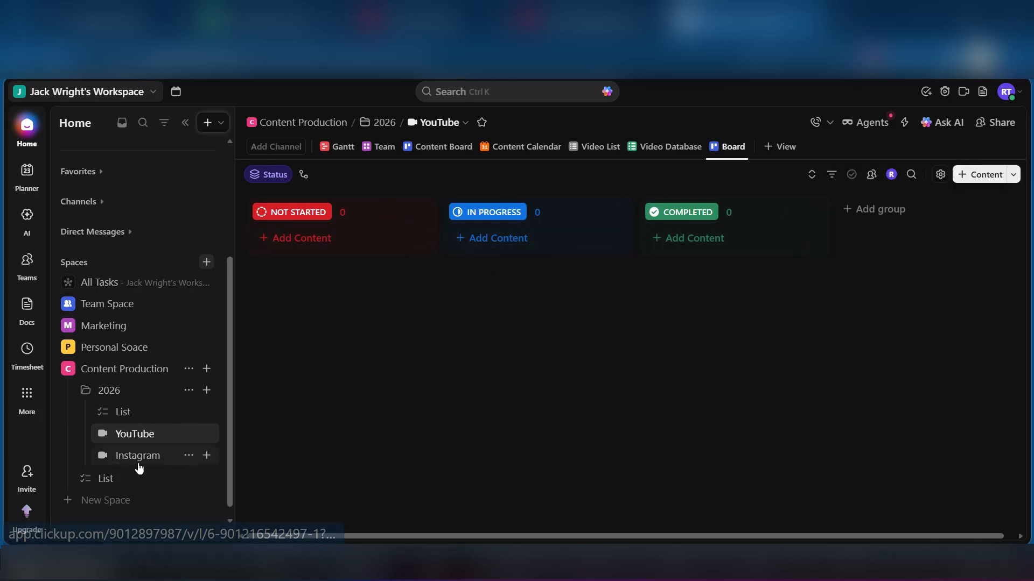
{"action": "left_click", "coordinate": [139, 462]}
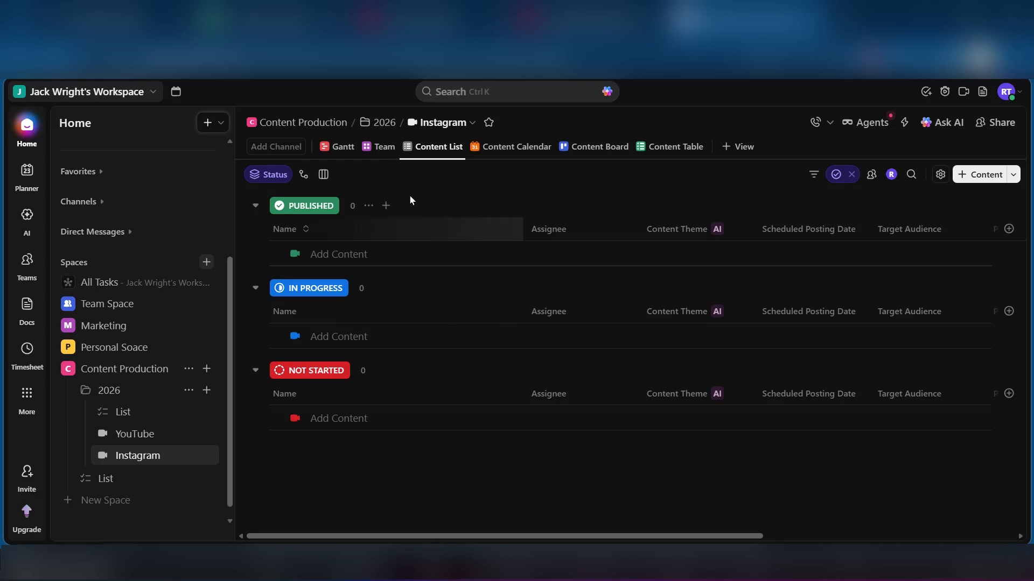
{"action": "left_click", "coordinate": [510, 149]}
{"action": "left_click", "coordinate": [587, 145]}
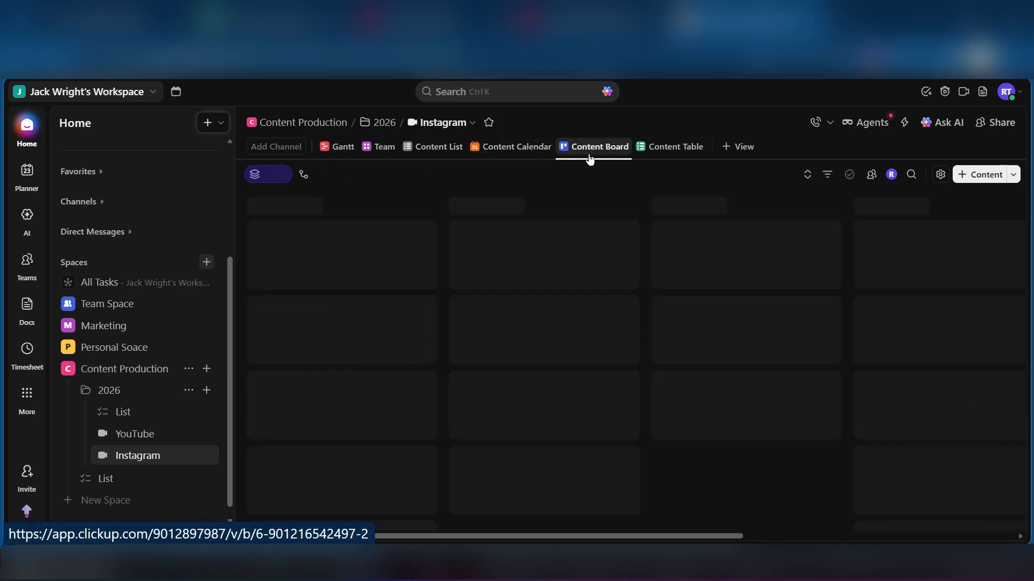
{"action": "mouse_move", "coordinate": [488, 124]}
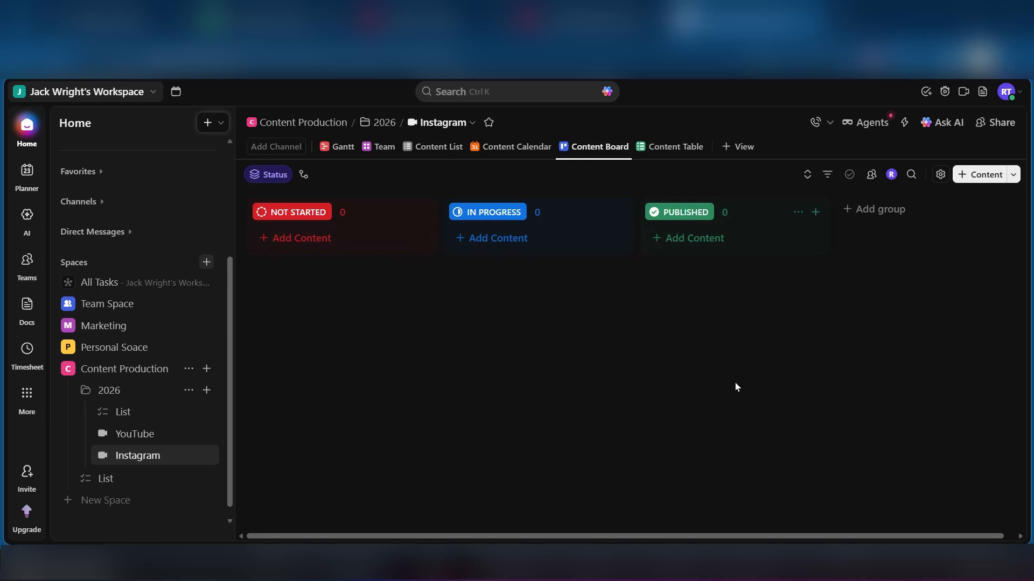
Step: Ask the AI from the workspace search "/ai give me 10 viral ideas for a tutorial channel"
{"action": "left_click", "coordinate": [489, 91]}
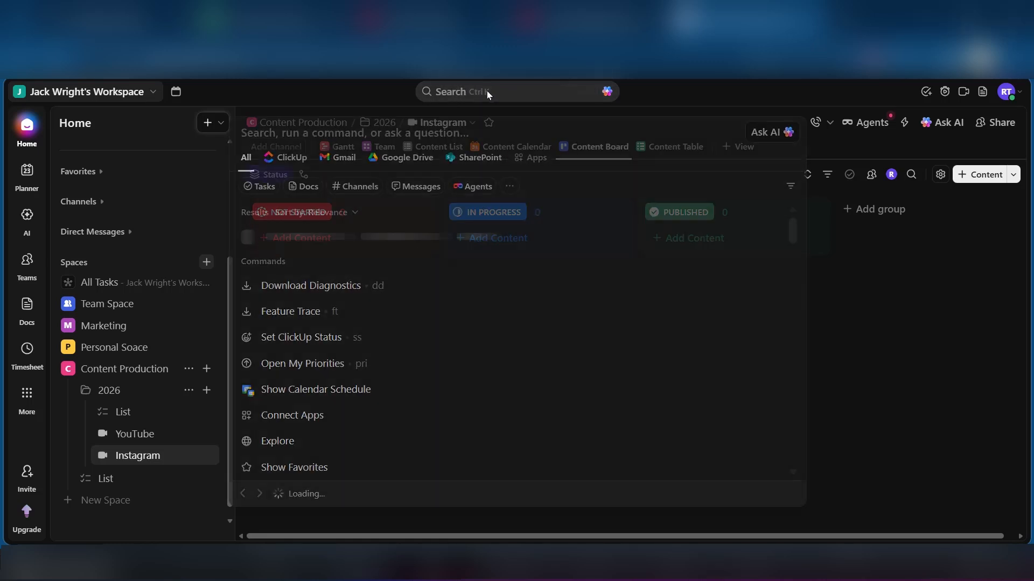
{"action": "type", "text": "/ai"}
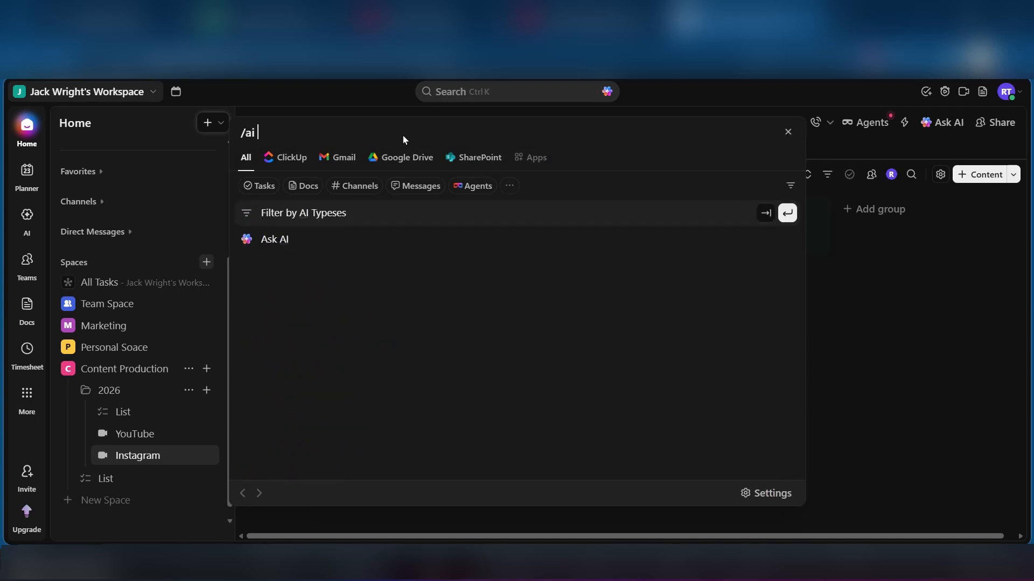
{"action": "type", "text": " give"}
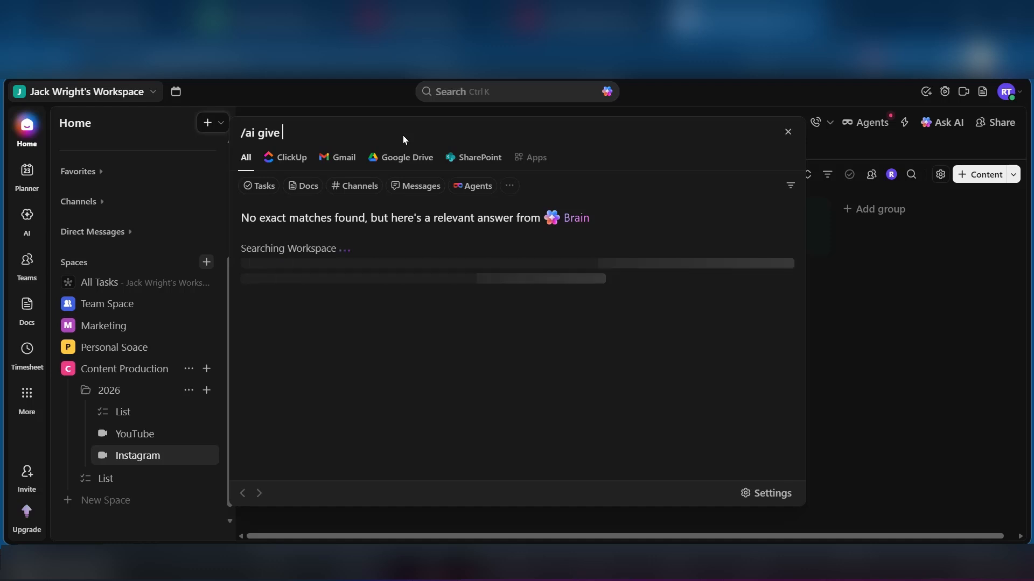
{"action": "type", "text": "me 10 viral ideas for a tutorial channel"}
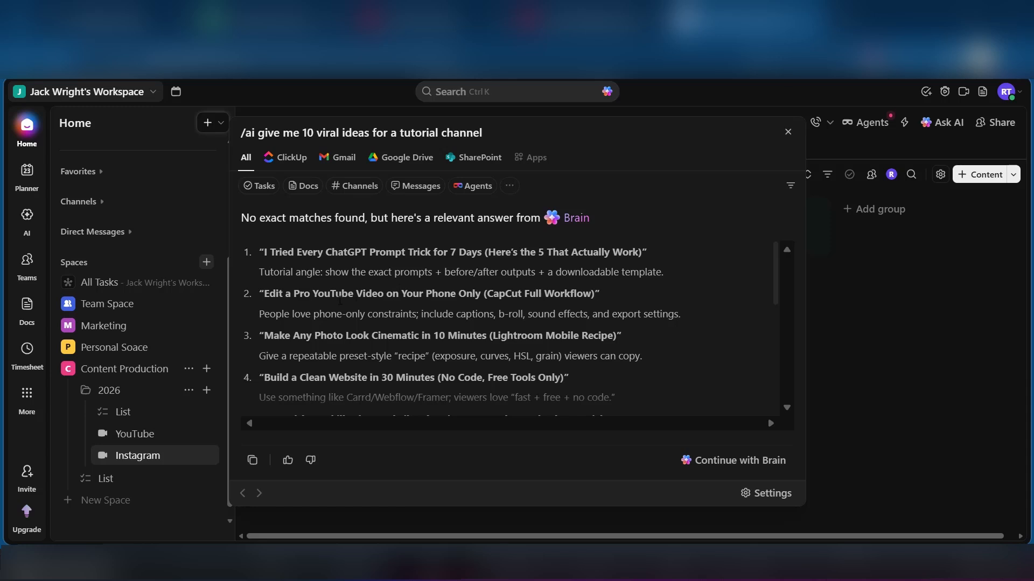
Step: Read through the AI's list of viral tutorial ideas and leave the workspace search
{"action": "scroll", "coordinate": [340, 300], "scroll_direction": "down", "scroll_amount": 5}
{"action": "scroll", "coordinate": [340, 298], "scroll_direction": "up", "scroll_amount": 2}
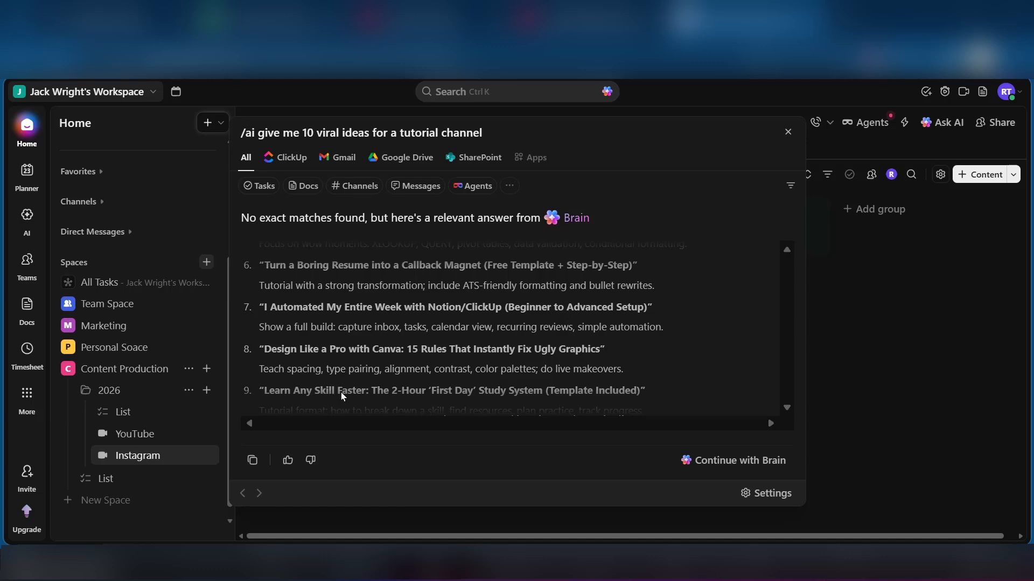
{"action": "scroll", "coordinate": [411, 341], "scroll_direction": "up", "scroll_amount": 5}
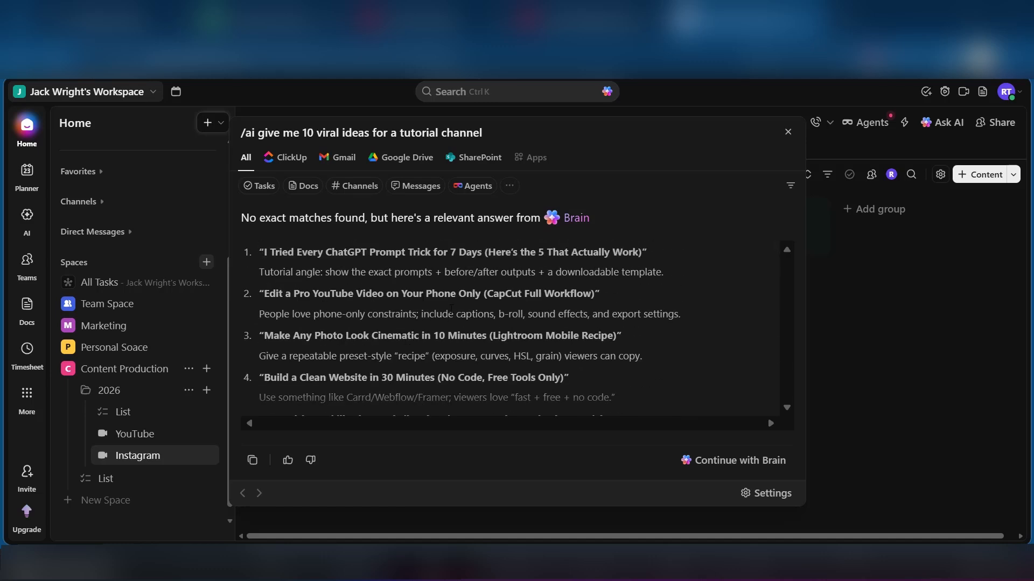
{"action": "scroll", "coordinate": [477, 322], "scroll_direction": "down", "scroll_amount": 5}
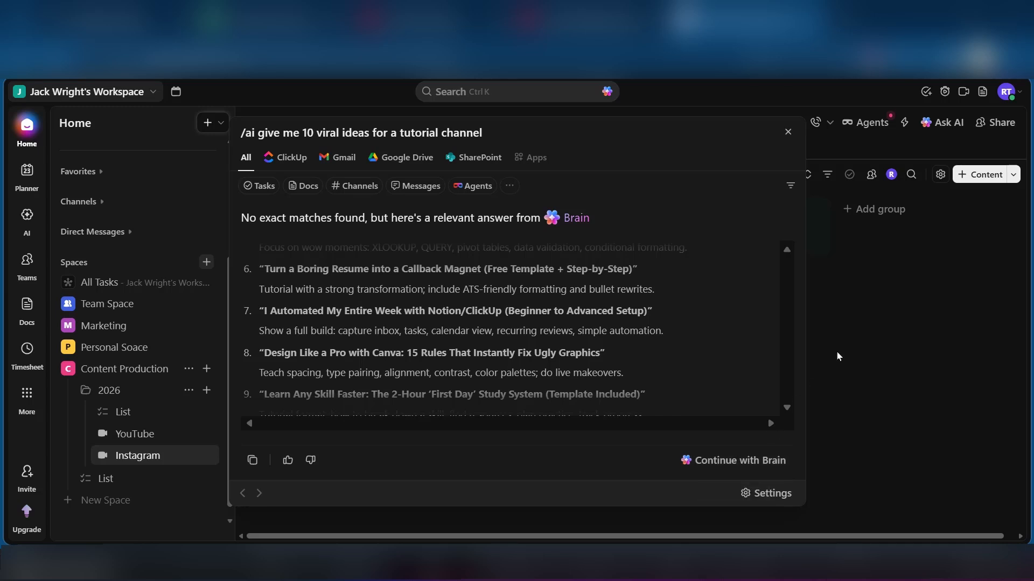
{"action": "left_click", "coordinate": [788, 132]}
{"action": "key", "text": "Down"}
{"action": "key", "text": "Down"}
{"action": "key", "text": "Down"}
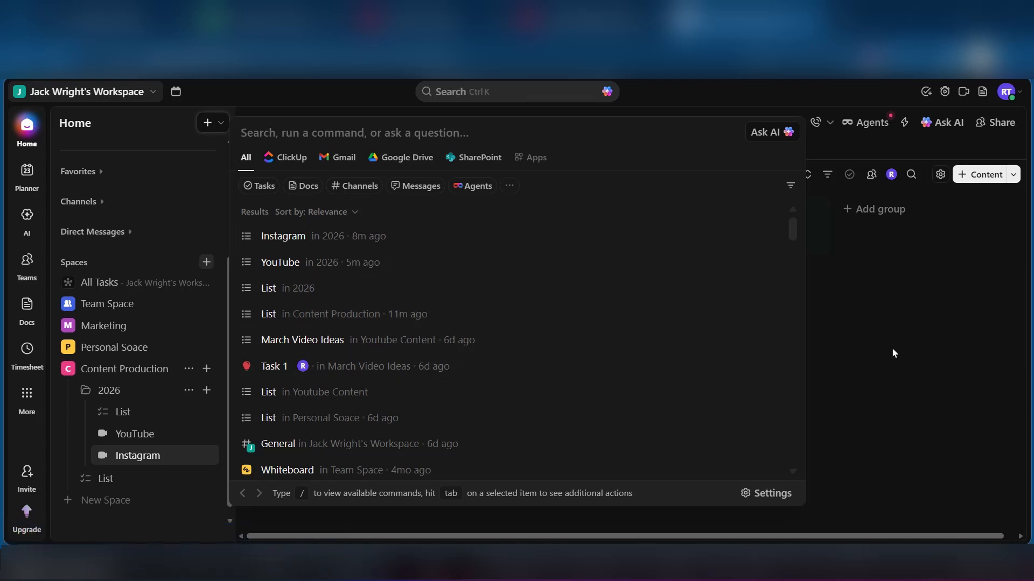
{"action": "key", "text": "Escape"}
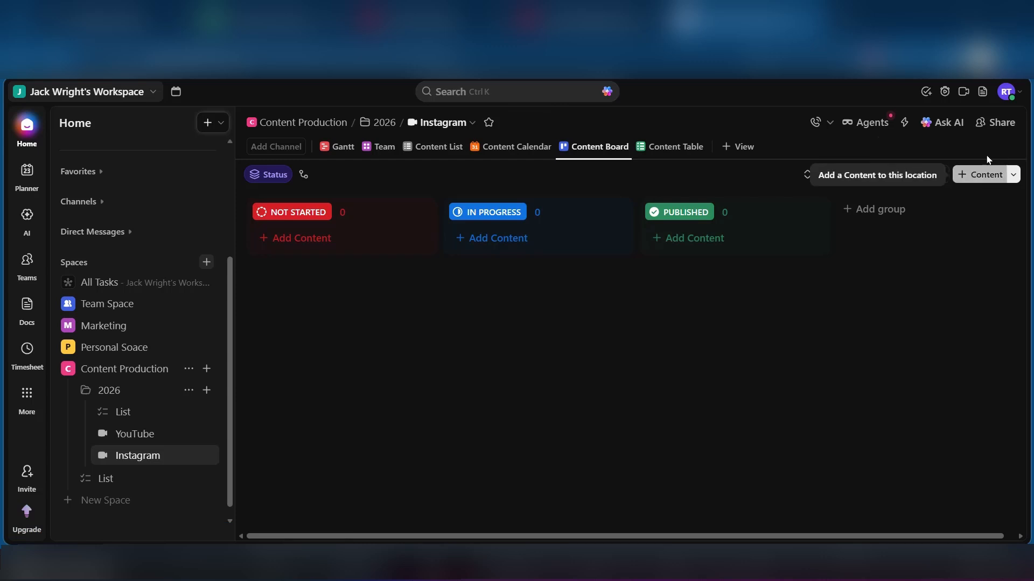
Step: Open the workspace's automation manager and start a new automation for the Instagram list
{"action": "scroll", "coordinate": [72, 135], "scroll_direction": "down", "scroll_amount": 1}
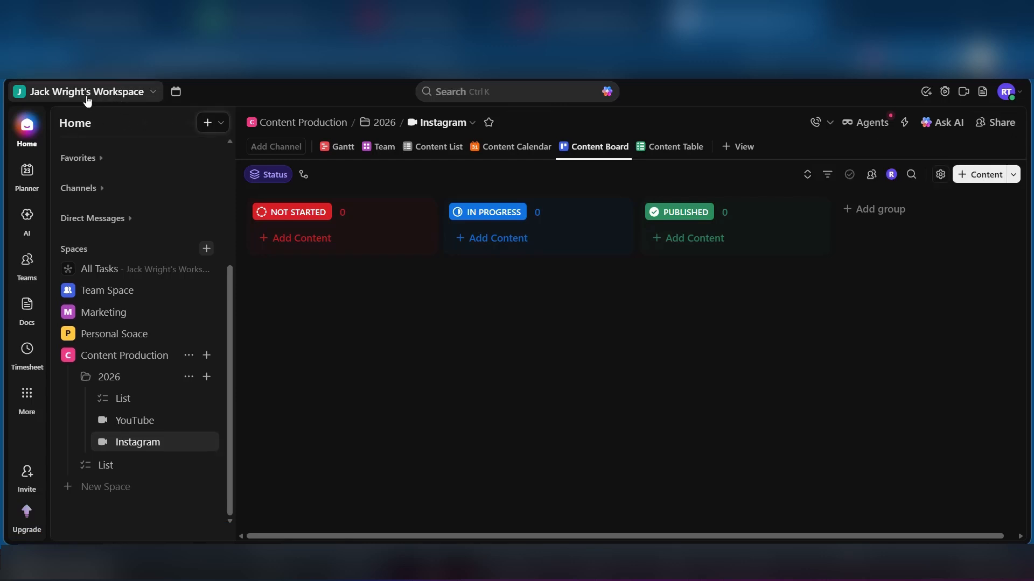
{"action": "left_click", "coordinate": [155, 93]}
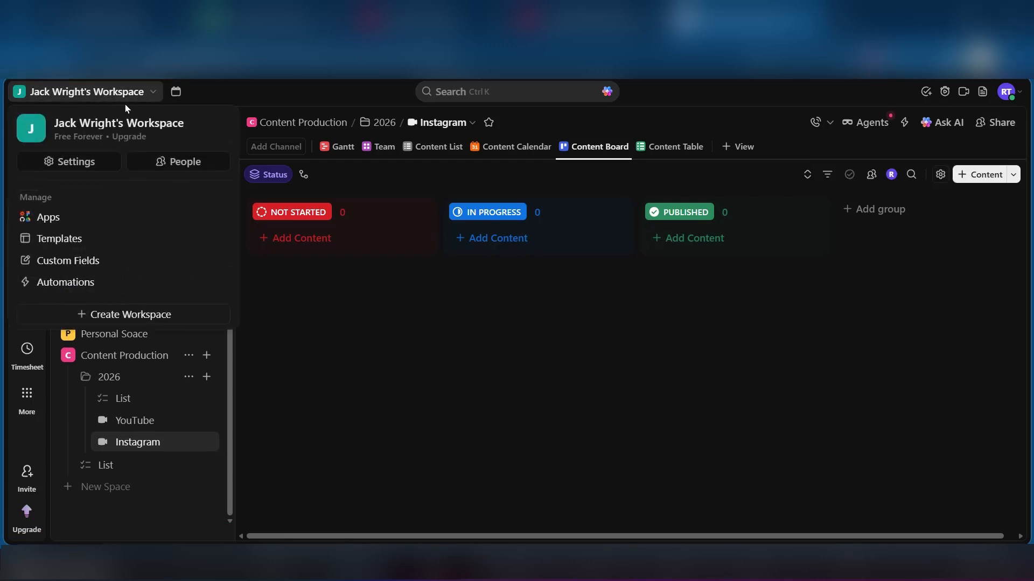
{"action": "left_click", "coordinate": [80, 289]}
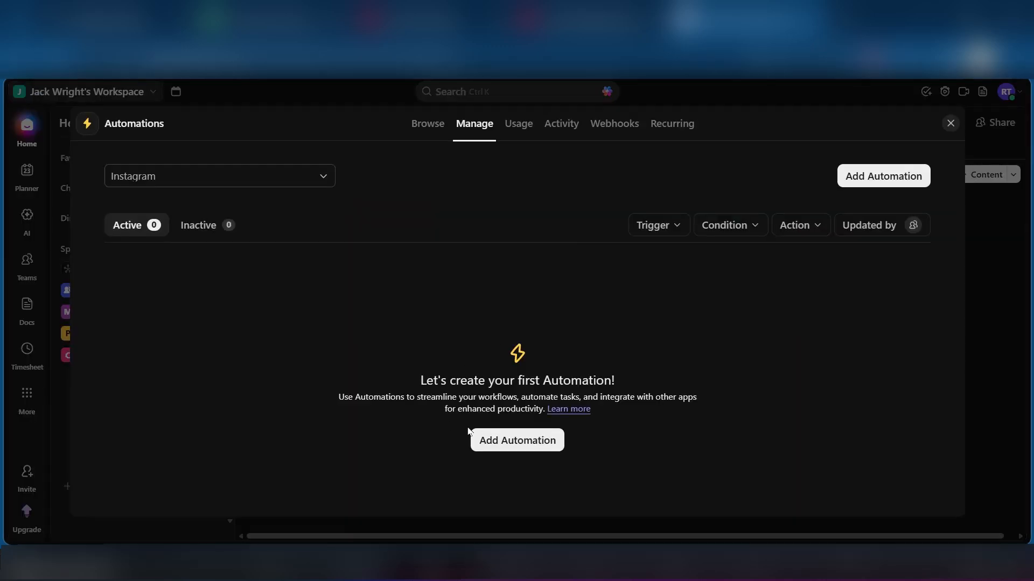
{"action": "left_click", "coordinate": [189, 178]}
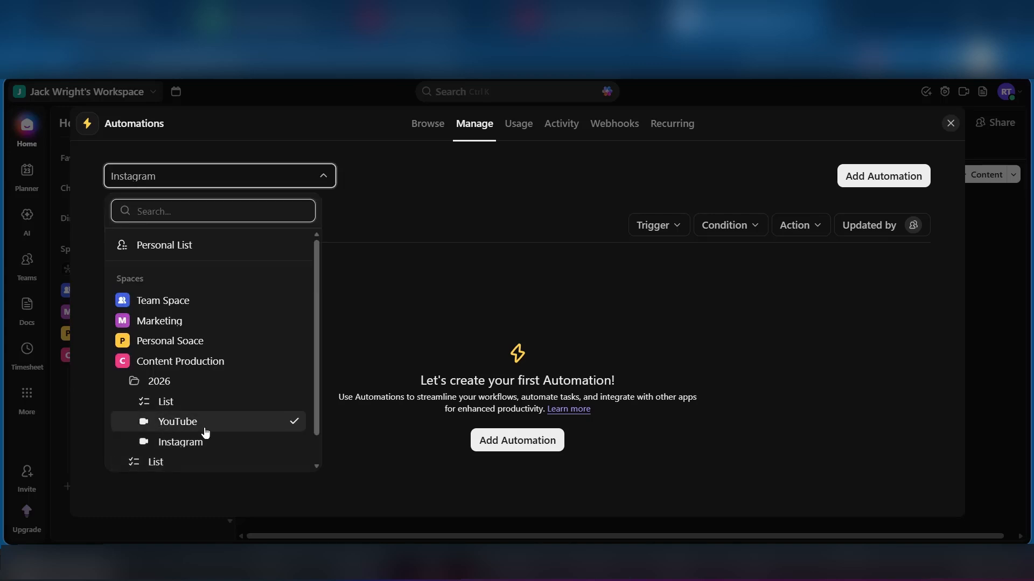
{"action": "left_click", "coordinate": [522, 314]}
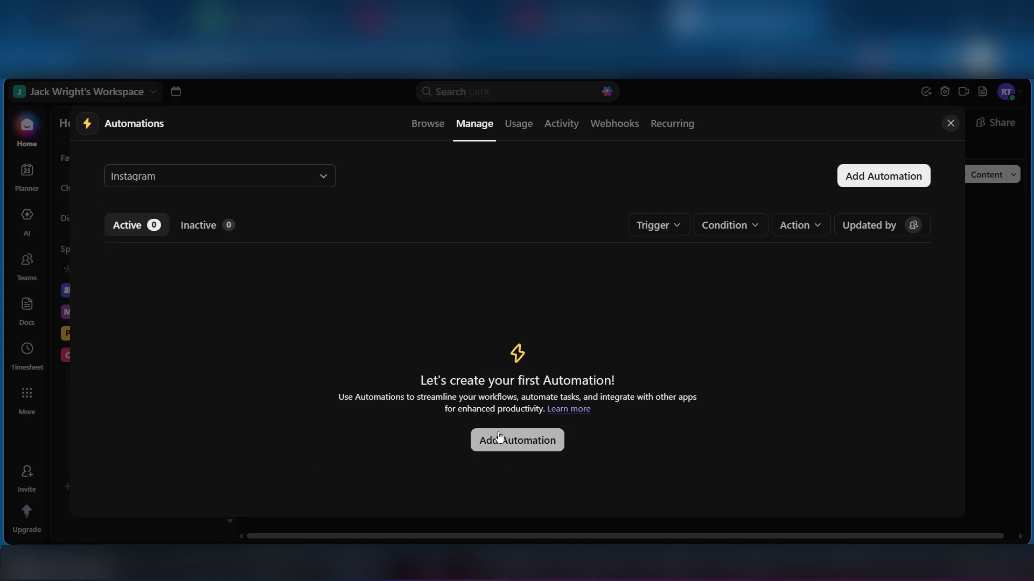
{"action": "left_click", "coordinate": [499, 437]}
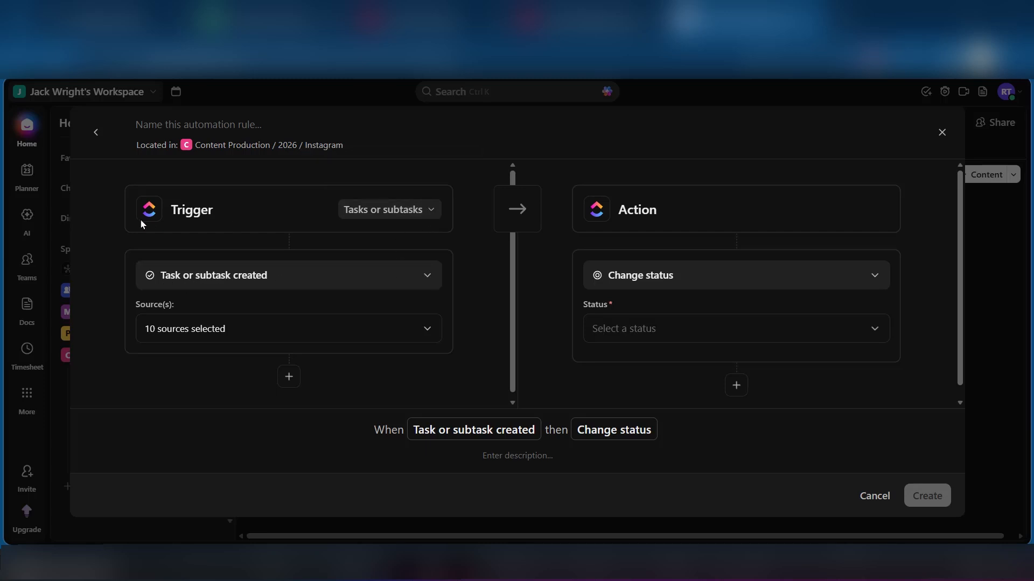
Step: Set the automation's trigger for tasks or subtasks to Status changes
{"action": "left_click", "coordinate": [432, 210]}
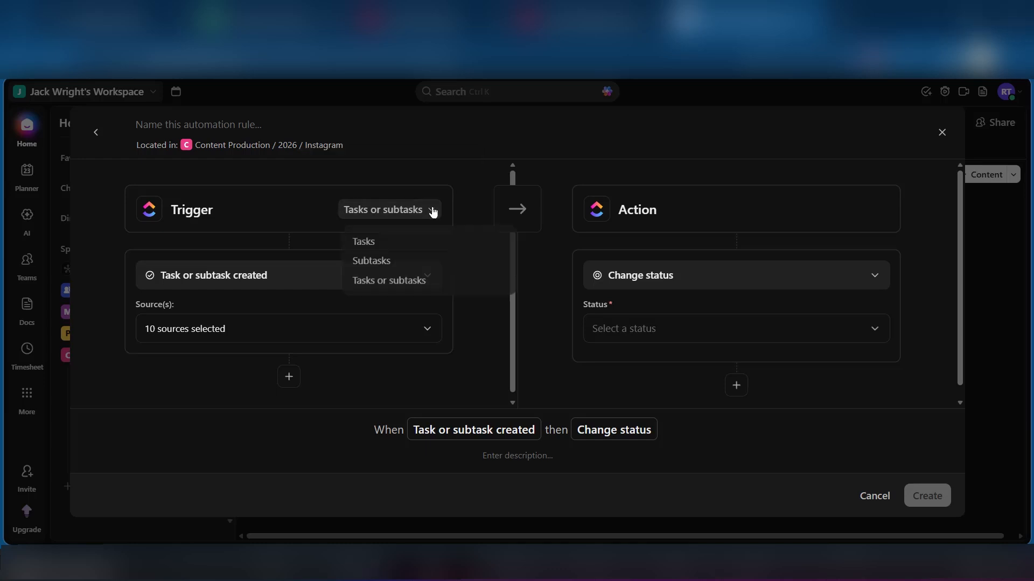
{"action": "left_click", "coordinate": [498, 321]}
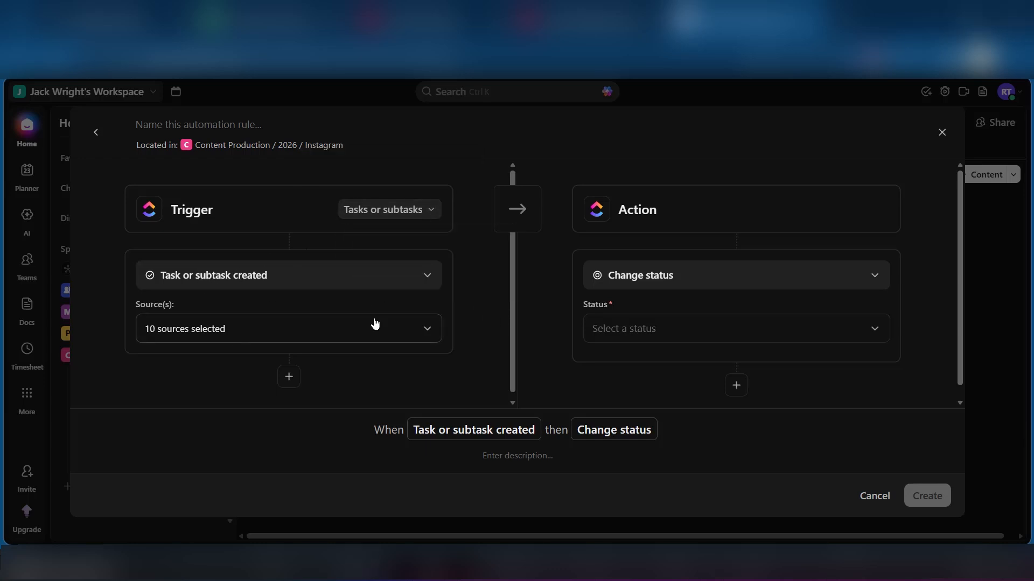
{"action": "left_click", "coordinate": [427, 277]}
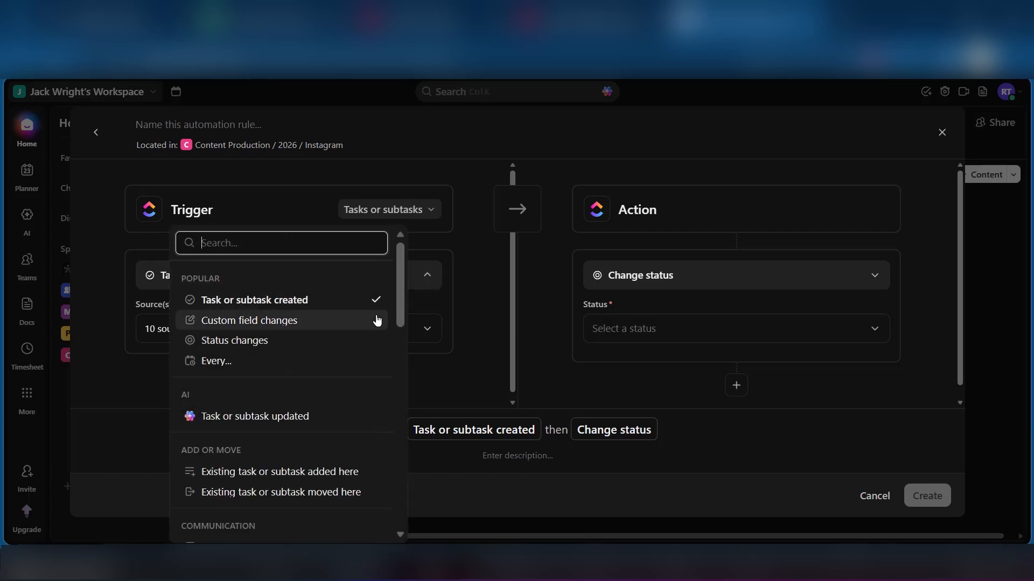
{"action": "left_click", "coordinate": [221, 349]}
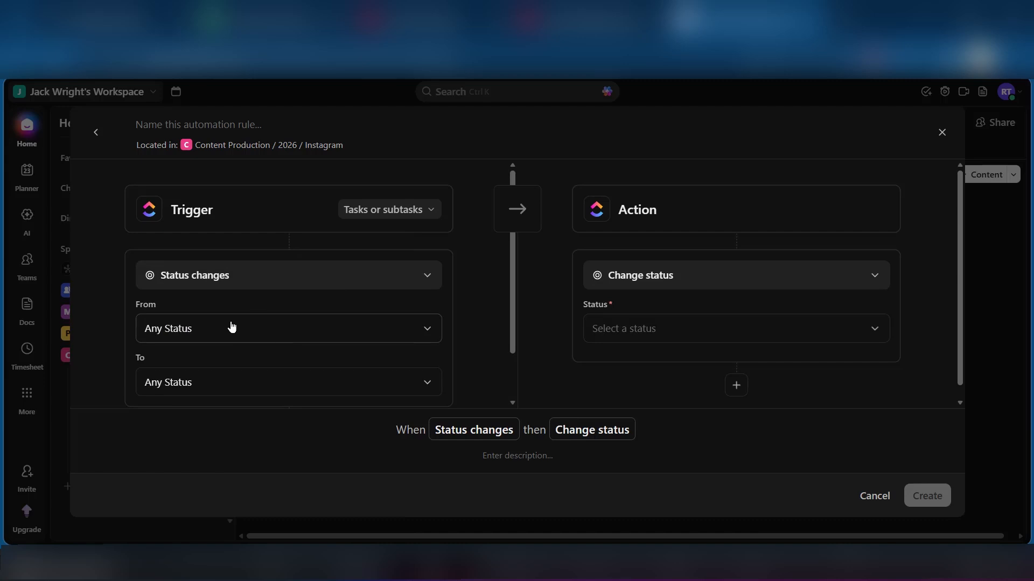
Step: Limit the status-change trigger to items going from IN PROGRESS to PUBLISHED
{"action": "left_click", "coordinate": [190, 333]}
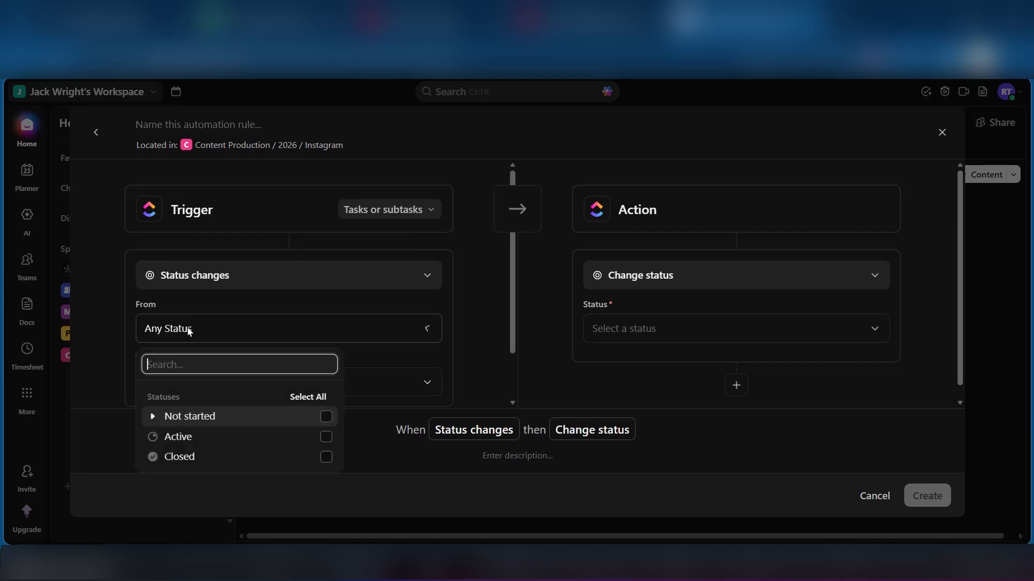
{"action": "left_click", "coordinate": [151, 436]}
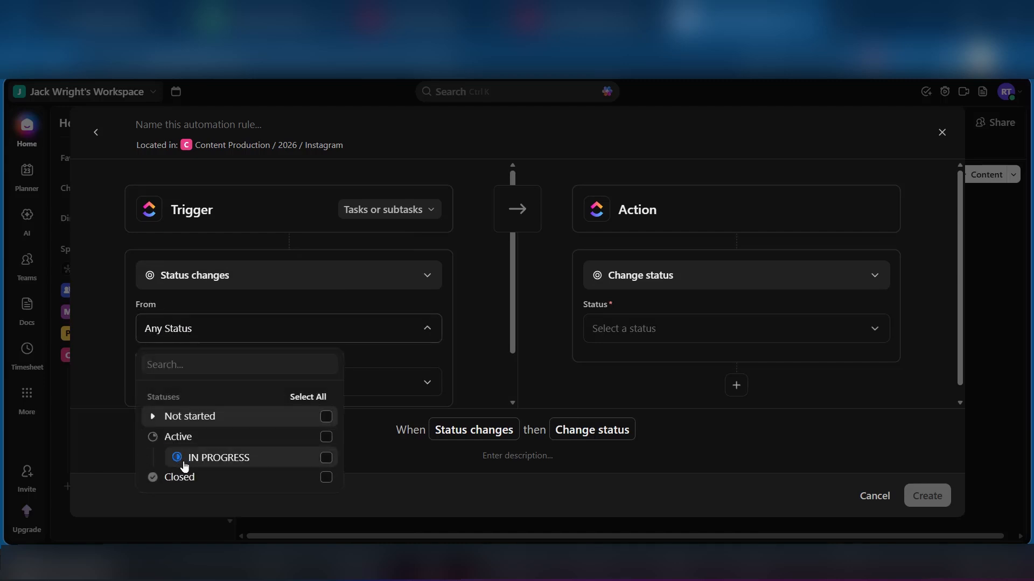
{"action": "left_click", "coordinate": [214, 459]}
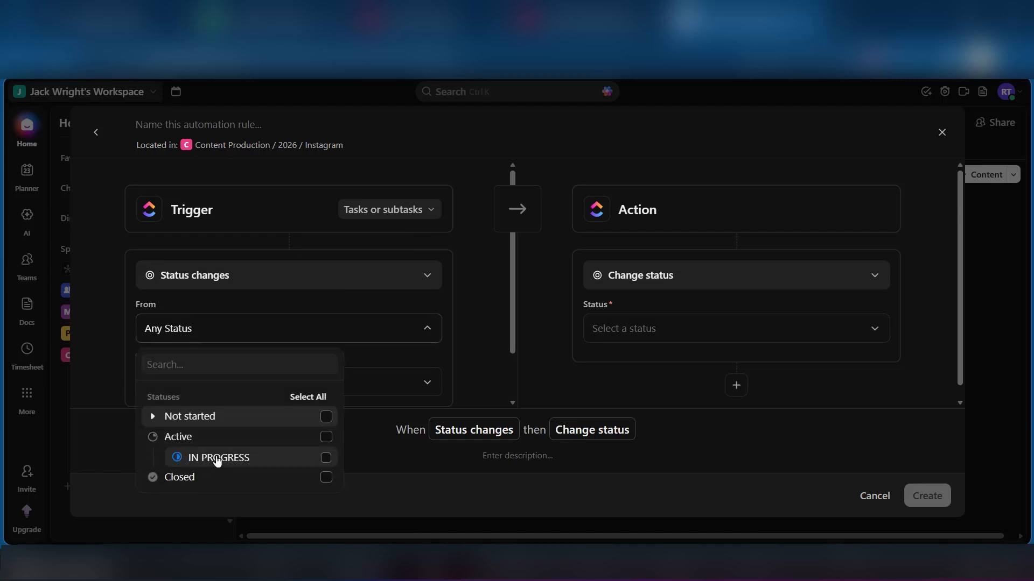
{"action": "left_click", "coordinate": [469, 363]}
{"action": "left_click", "coordinate": [223, 383]}
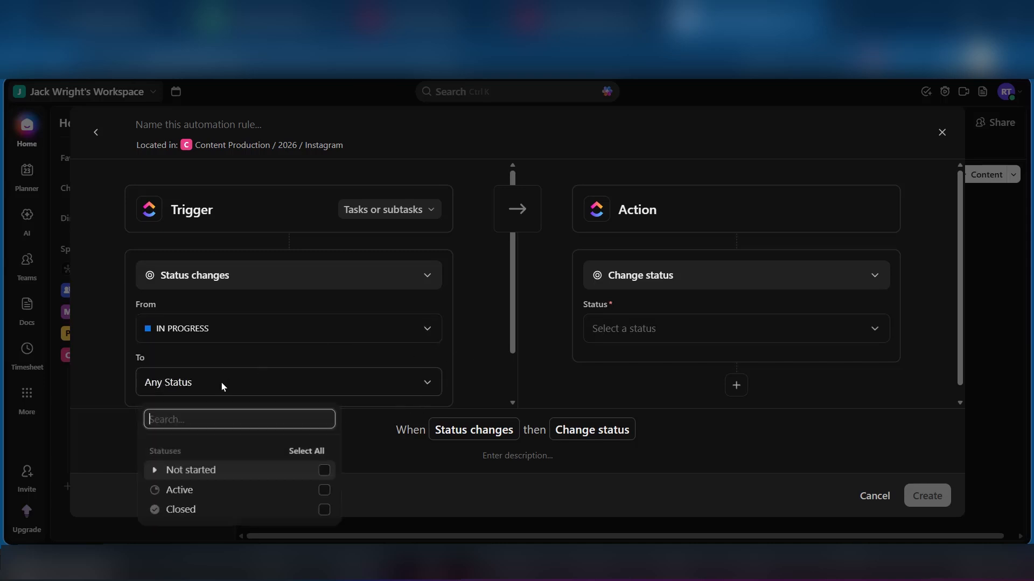
{"action": "left_click", "coordinate": [153, 511]}
{"action": "left_click", "coordinate": [208, 530]}
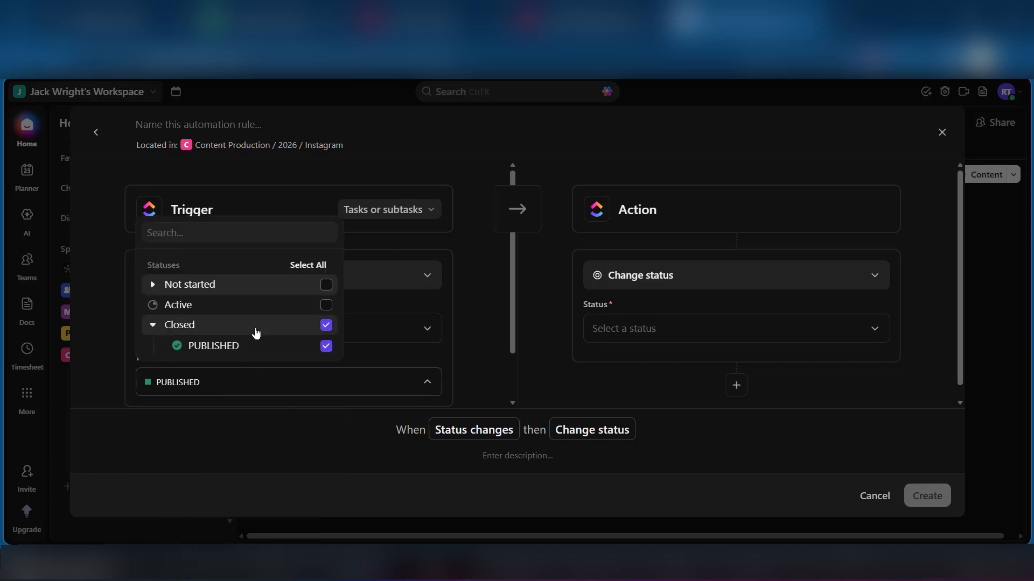
{"action": "left_click", "coordinate": [483, 333]}
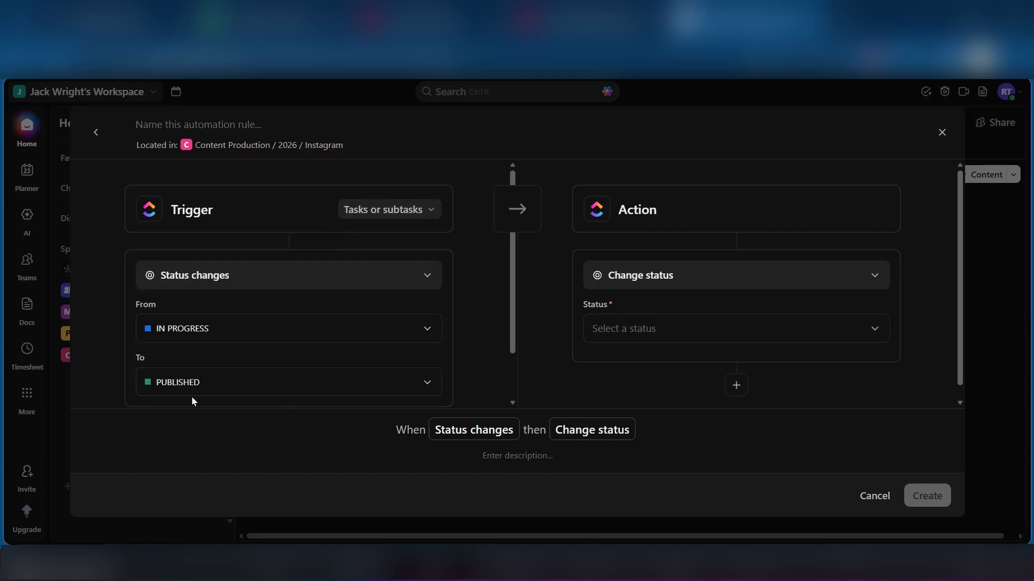
Step: Set the action to Add a comment with the text "Great Job Team!!" and create the automation
{"action": "left_click", "coordinate": [720, 275]}
{"action": "scroll", "coordinate": [725, 429], "scroll_direction": "down", "scroll_amount": 5}
{"action": "scroll", "coordinate": [696, 387], "scroll_direction": "down", "scroll_amount": 3}
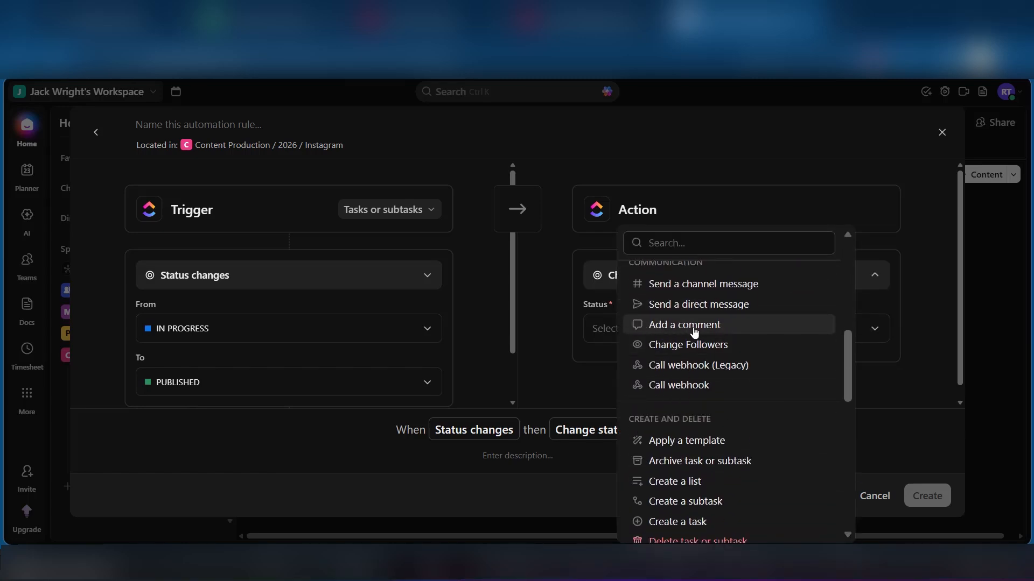
{"action": "left_click", "coordinate": [695, 332]}
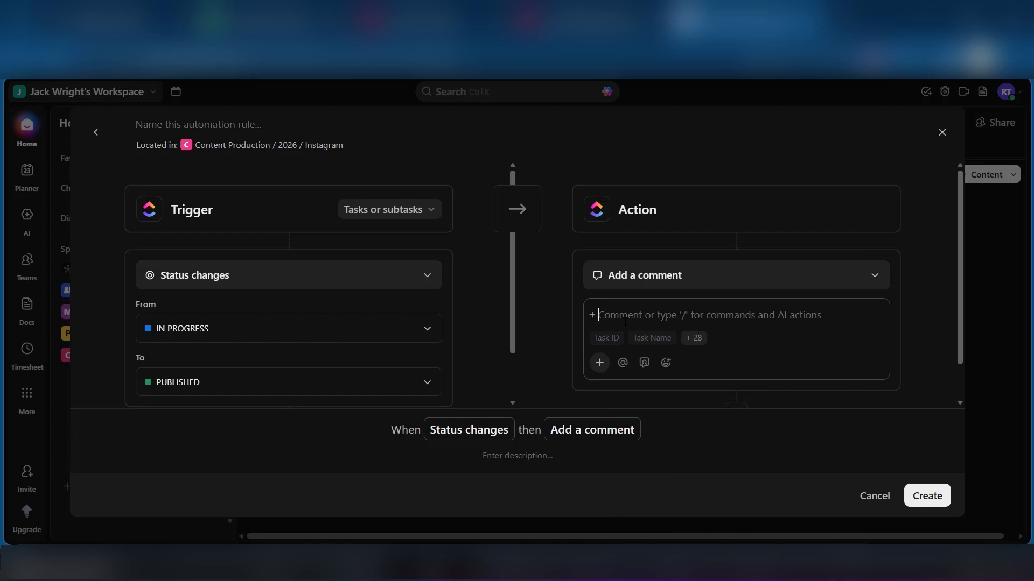
{"action": "left_click", "coordinate": [625, 318]}
{"action": "type", "text": "Great Job Team!!"}
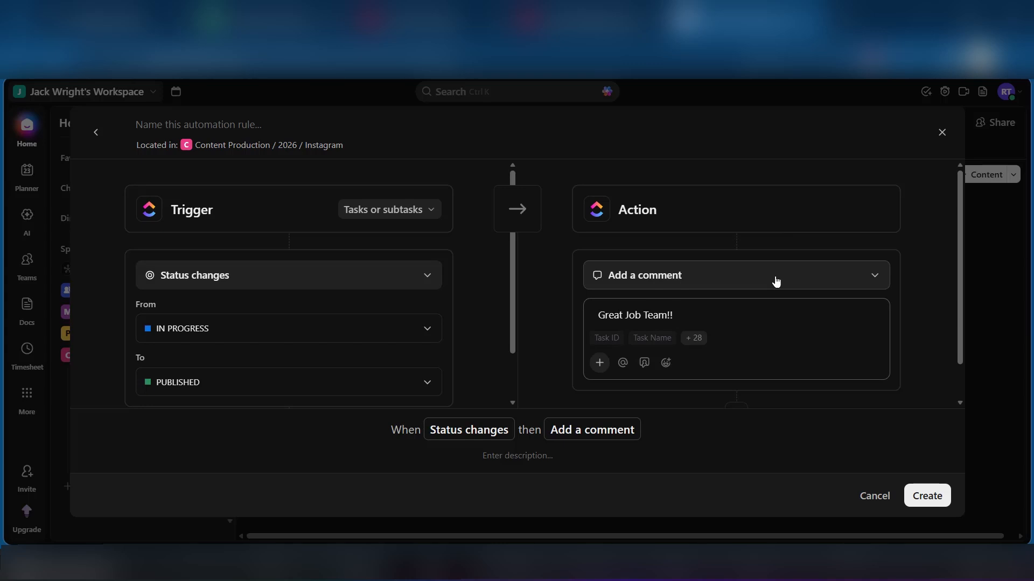
{"action": "left_click", "coordinate": [934, 502]}
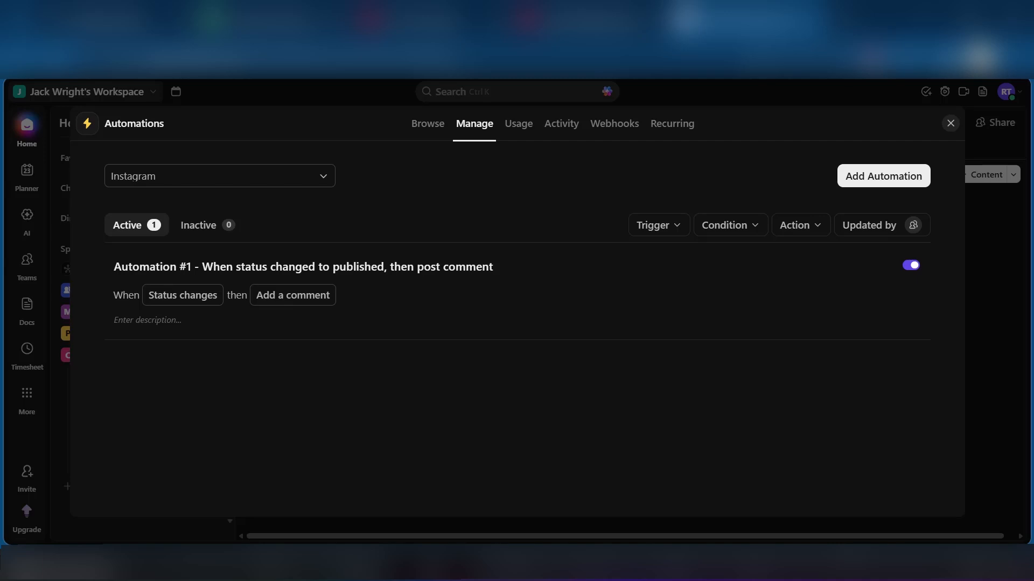
Step: Browse the ready-made automation templates, including the Popular and Marketing groups
{"action": "left_click", "coordinate": [440, 132]}
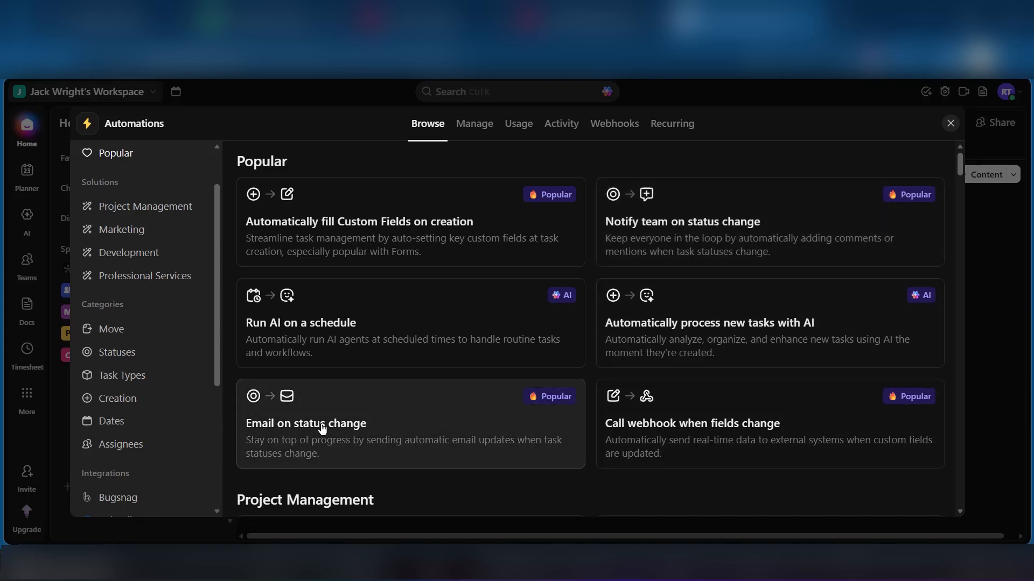
{"action": "scroll", "coordinate": [498, 401], "scroll_direction": "down", "scroll_amount": 15}
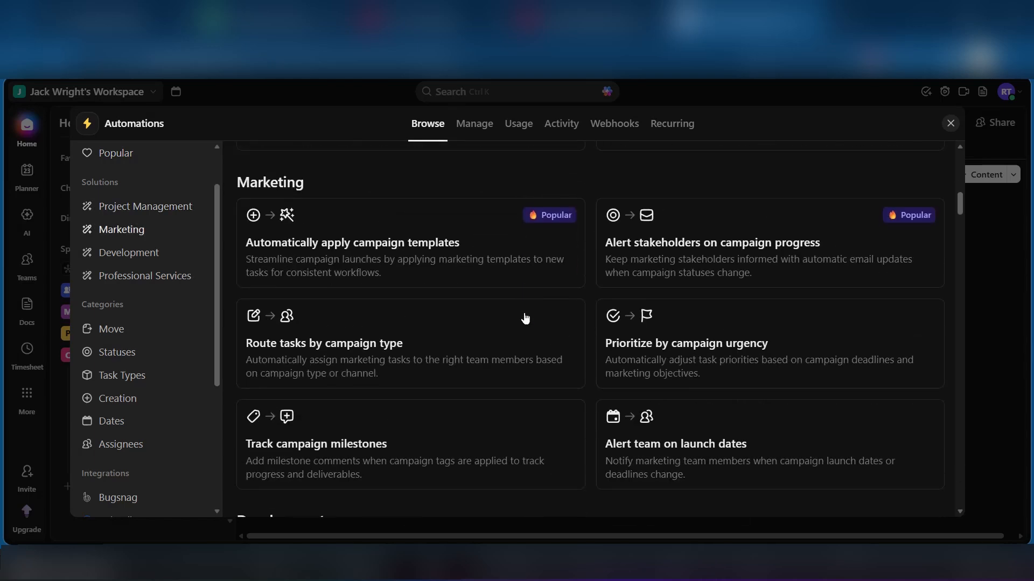
{"action": "scroll", "coordinate": [526, 319], "scroll_direction": "down", "scroll_amount": 10}
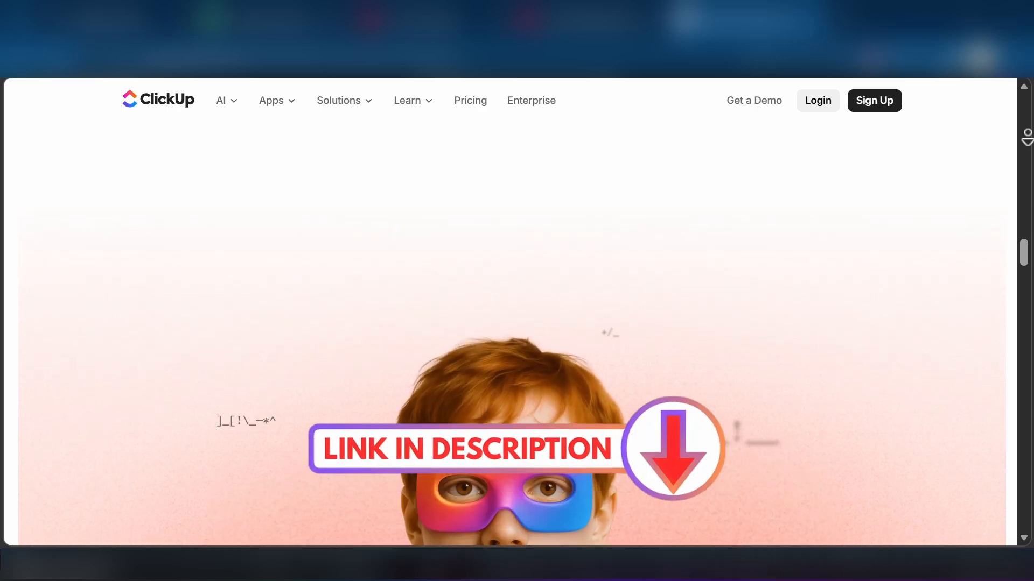
{"action": "scroll", "coordinate": [511, 323], "scroll_direction": "down", "scroll_amount": 2}
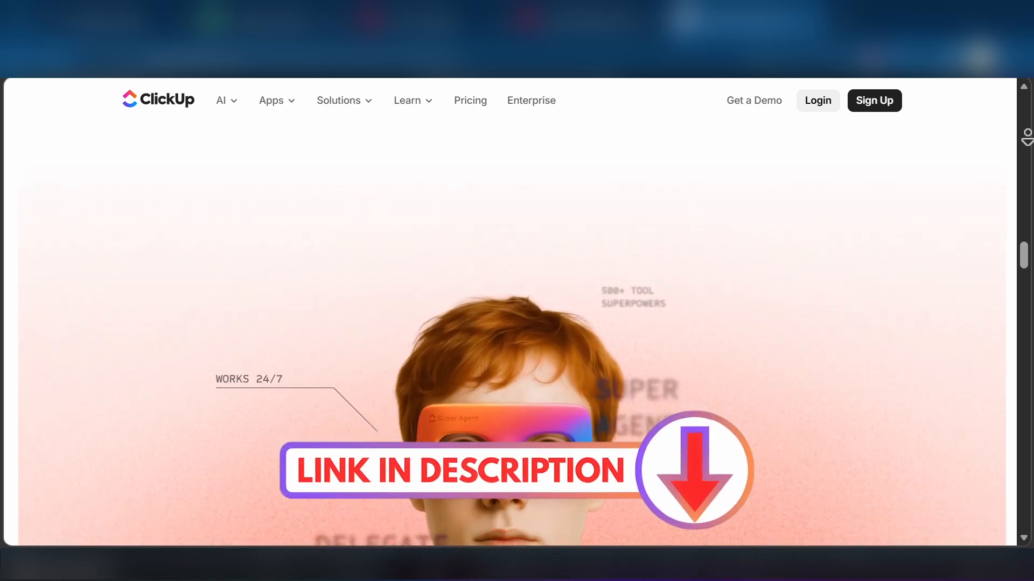
{"action": "scroll", "coordinate": [512, 323], "scroll_direction": "down", "scroll_amount": 2}
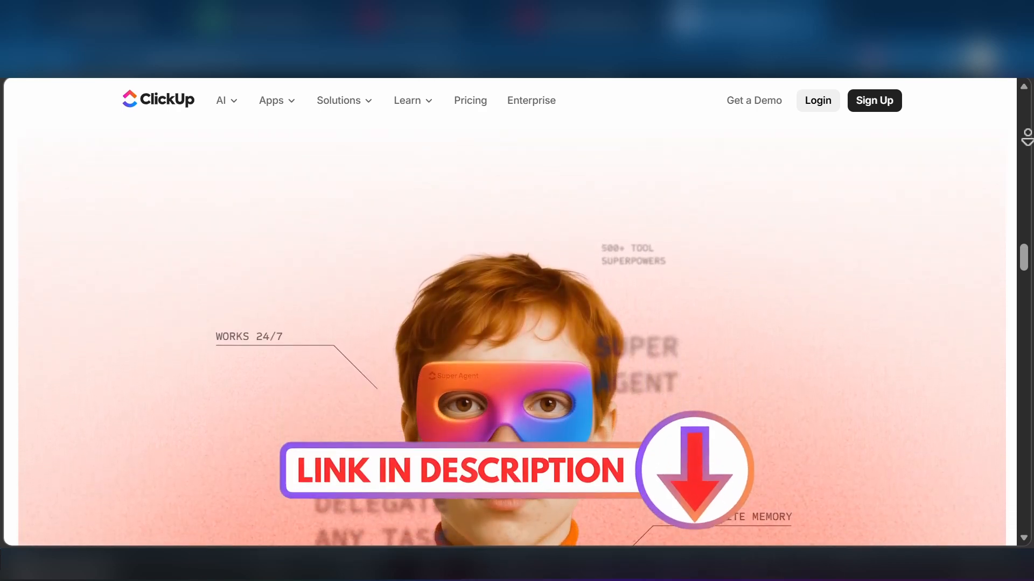